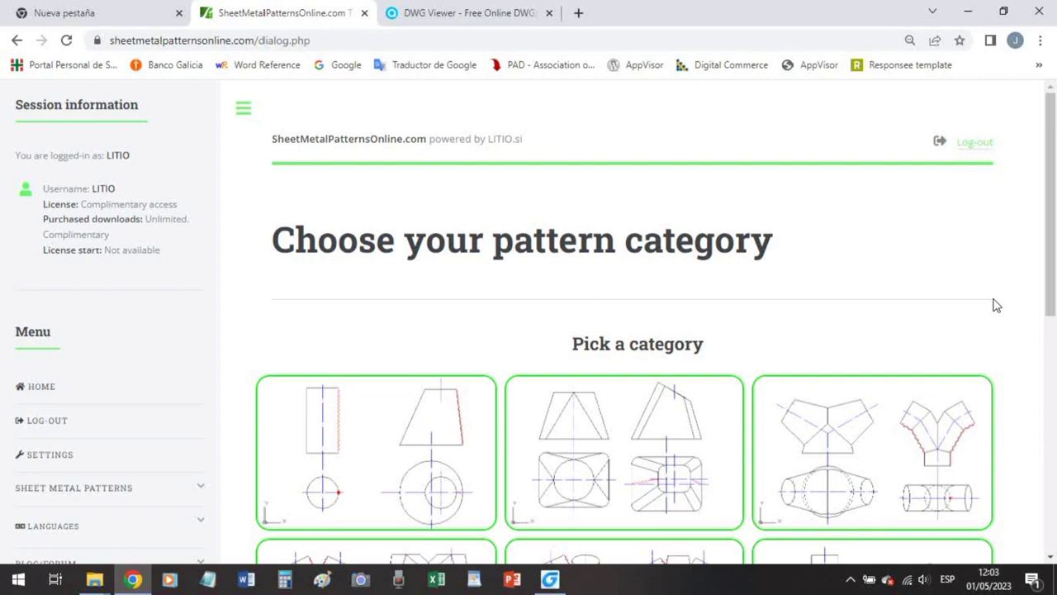
In Settings, set Ends 1 & 2 dimensions to External and Elbows & Ys contact to Internal
{"action": "scroll", "coordinate": [182, 364], "scroll_direction": "down", "scroll_amount": 1}
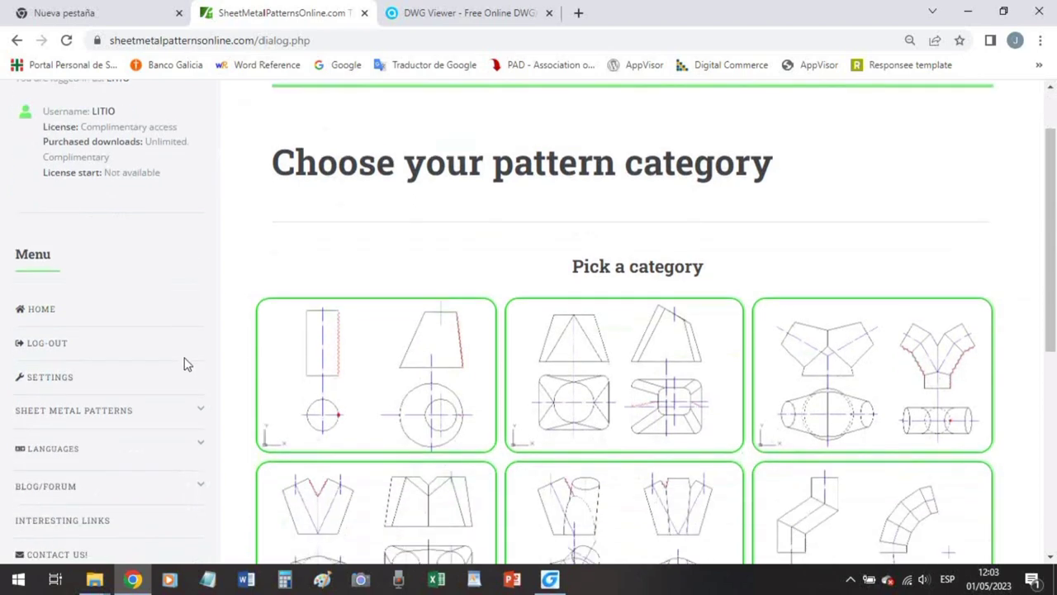
{"action": "left_click", "coordinate": [58, 377]}
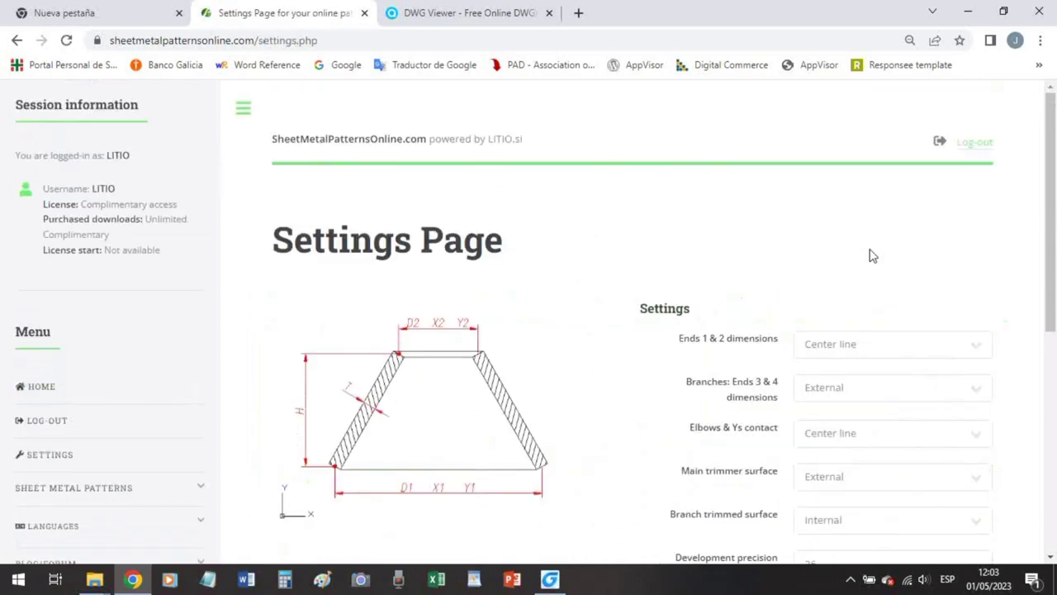
{"action": "left_click", "coordinate": [877, 352]}
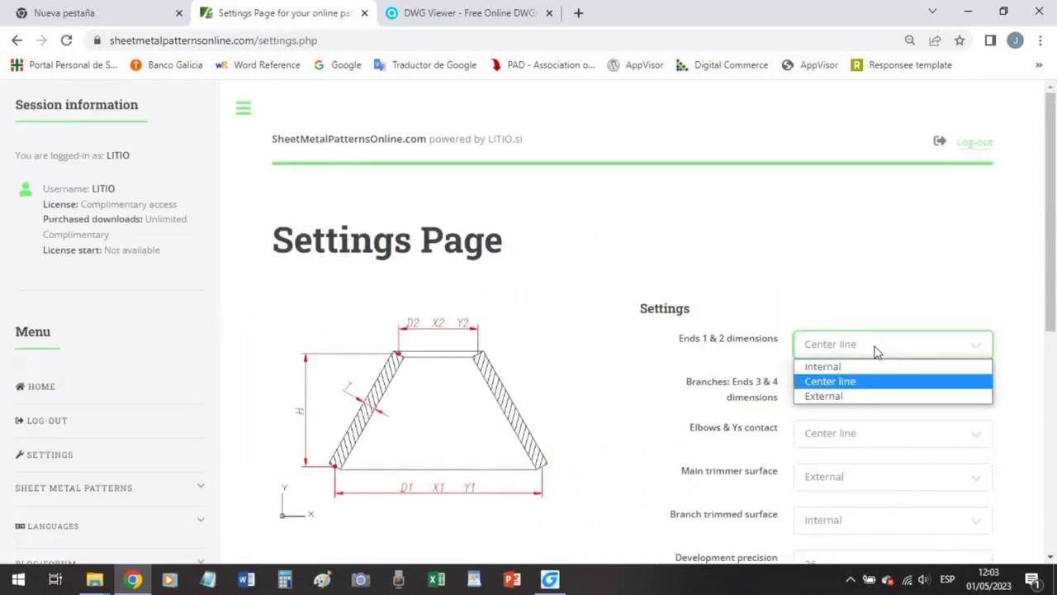
{"action": "left_click", "coordinate": [861, 397]}
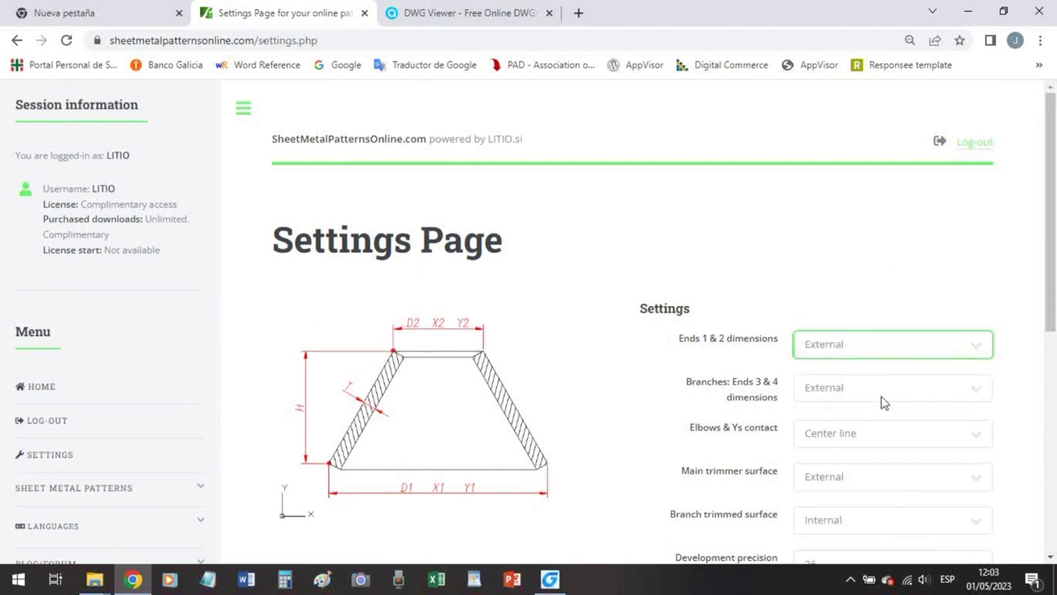
{"action": "left_click", "coordinate": [1015, 259]}
{"action": "scroll", "coordinate": [1009, 269], "scroll_direction": "down", "scroll_amount": 1}
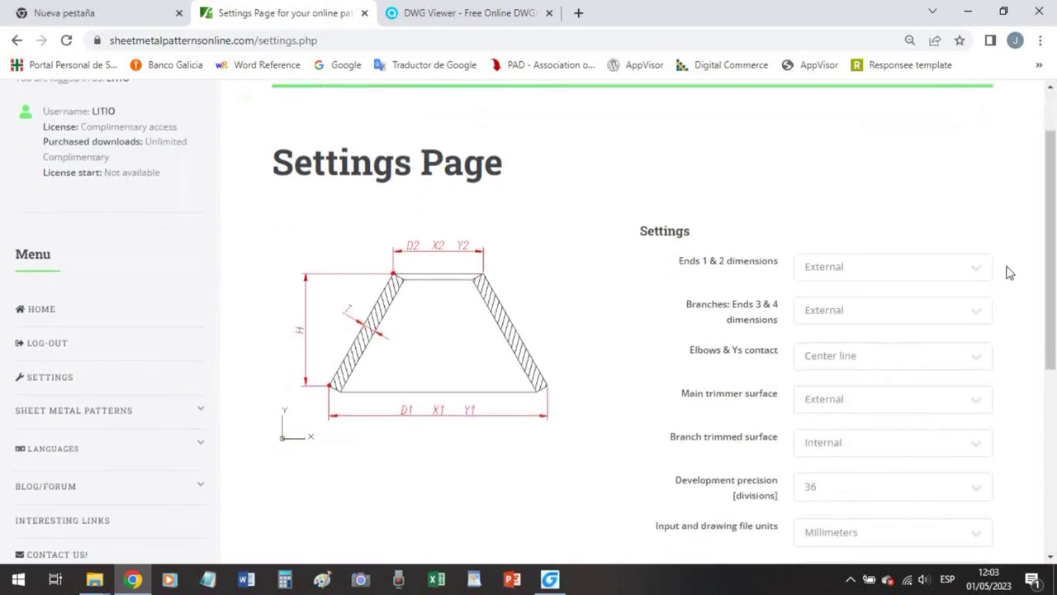
{"action": "left_click", "coordinate": [884, 359]}
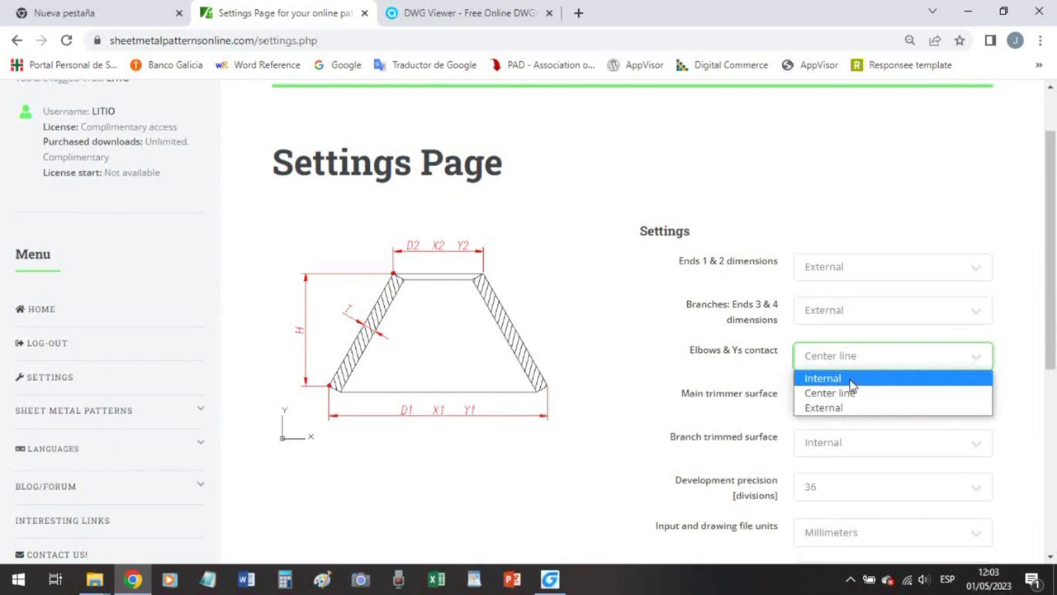
{"action": "left_click", "coordinate": [850, 380]}
{"action": "left_click", "coordinate": [1012, 357]}
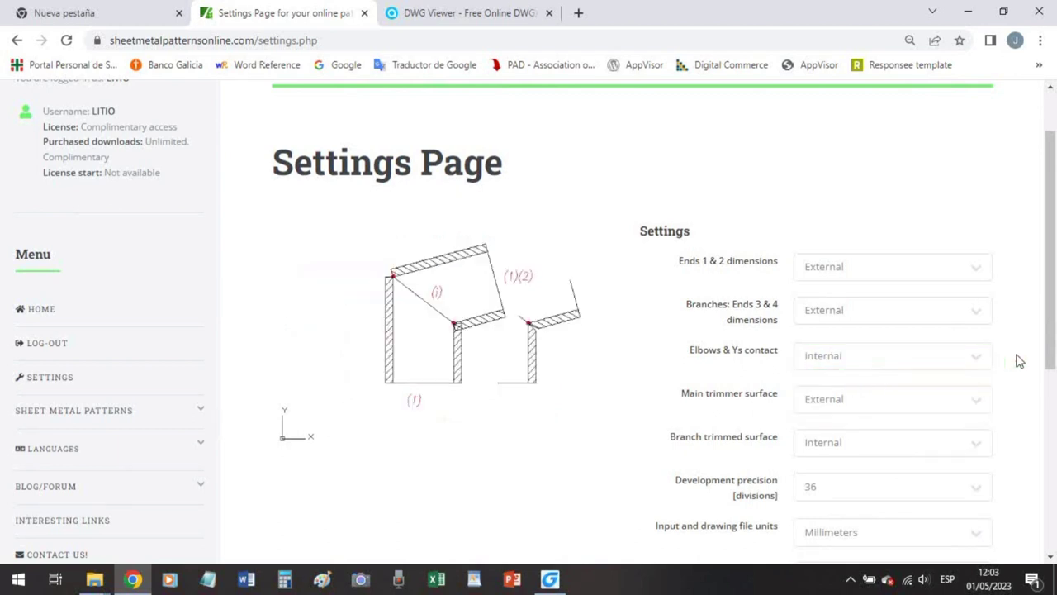
Set Development precision to 64 divisions and save the settings
{"action": "scroll", "coordinate": [1013, 357], "scroll_direction": "down", "scroll_amount": 1}
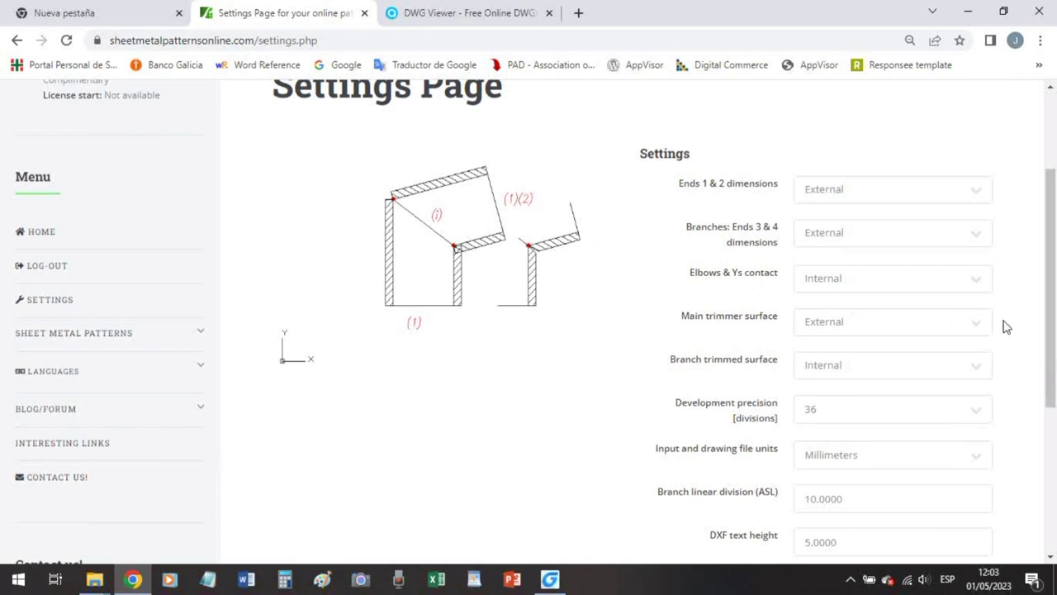
{"action": "scroll", "coordinate": [1014, 334], "scroll_direction": "down", "scroll_amount": 1}
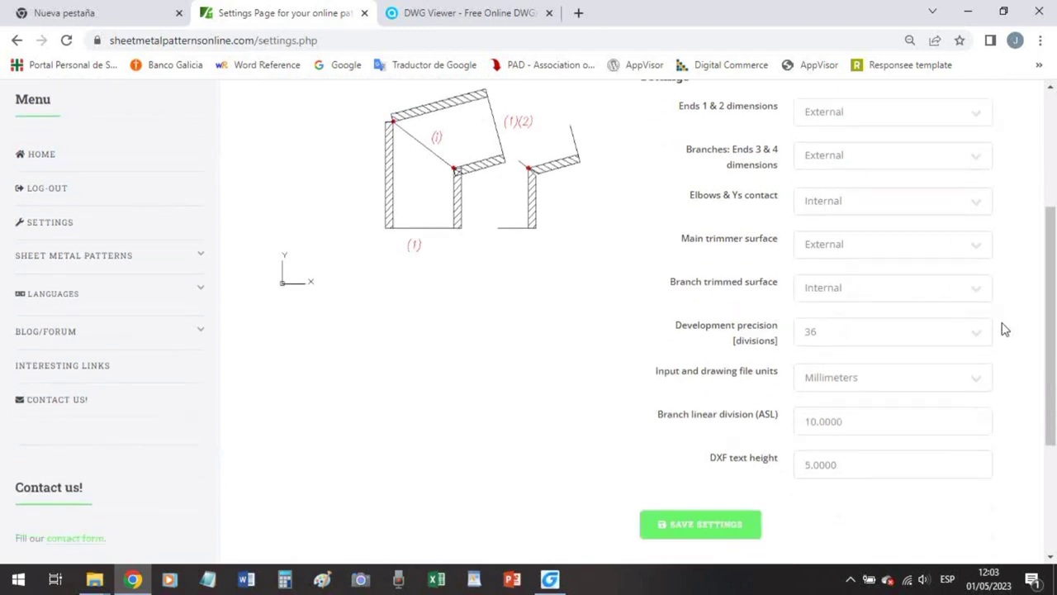
{"action": "left_click", "coordinate": [864, 336]}
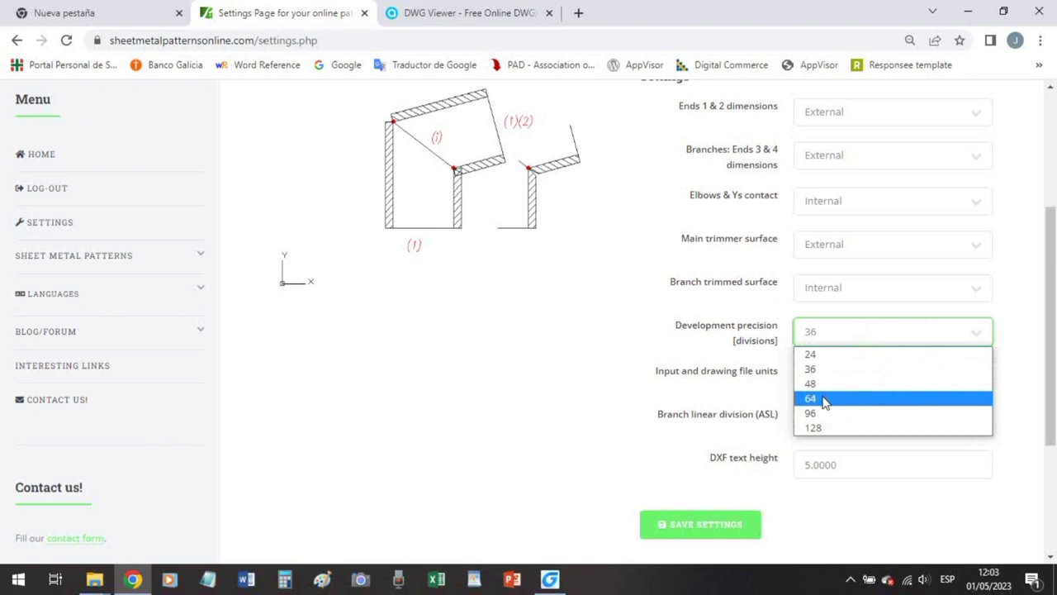
{"action": "left_click", "coordinate": [824, 400]}
{"action": "scroll", "coordinate": [617, 345], "scroll_direction": "down", "scroll_amount": 1}
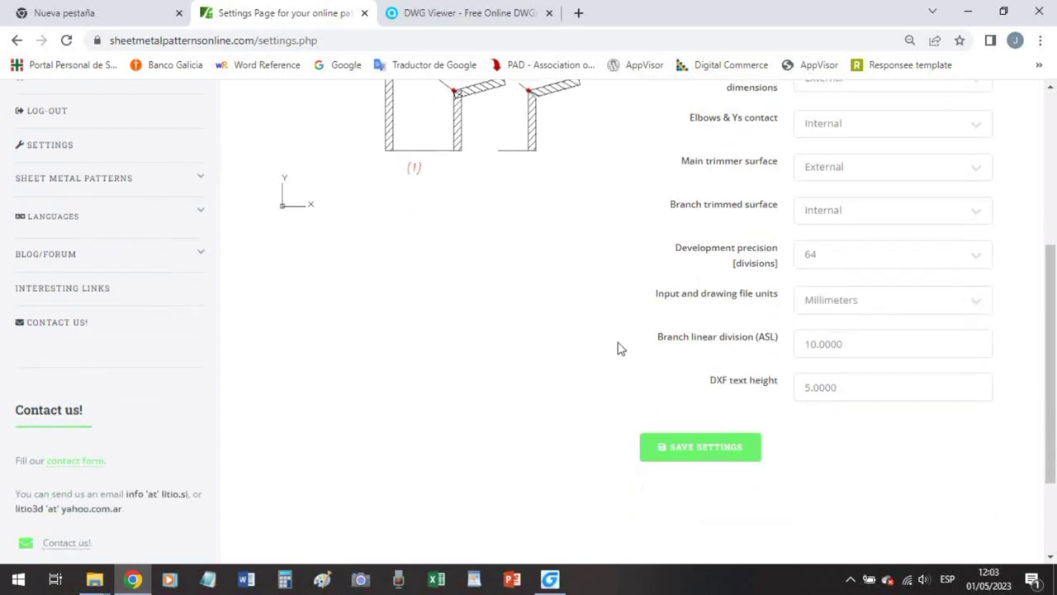
{"action": "scroll", "coordinate": [616, 348], "scroll_direction": "up", "scroll_amount": 1}
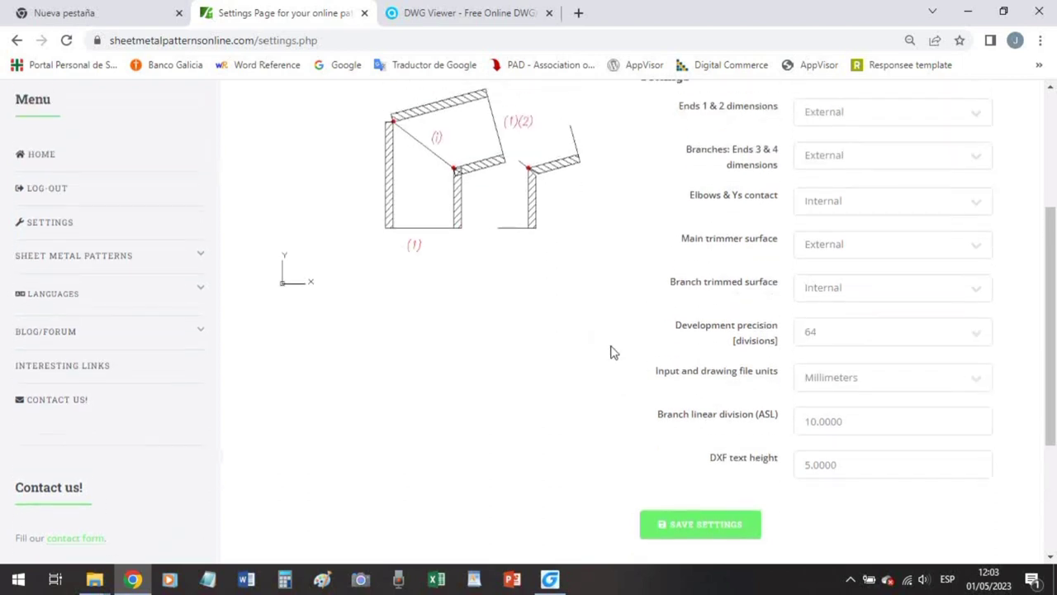
{"action": "left_click", "coordinate": [720, 531]}
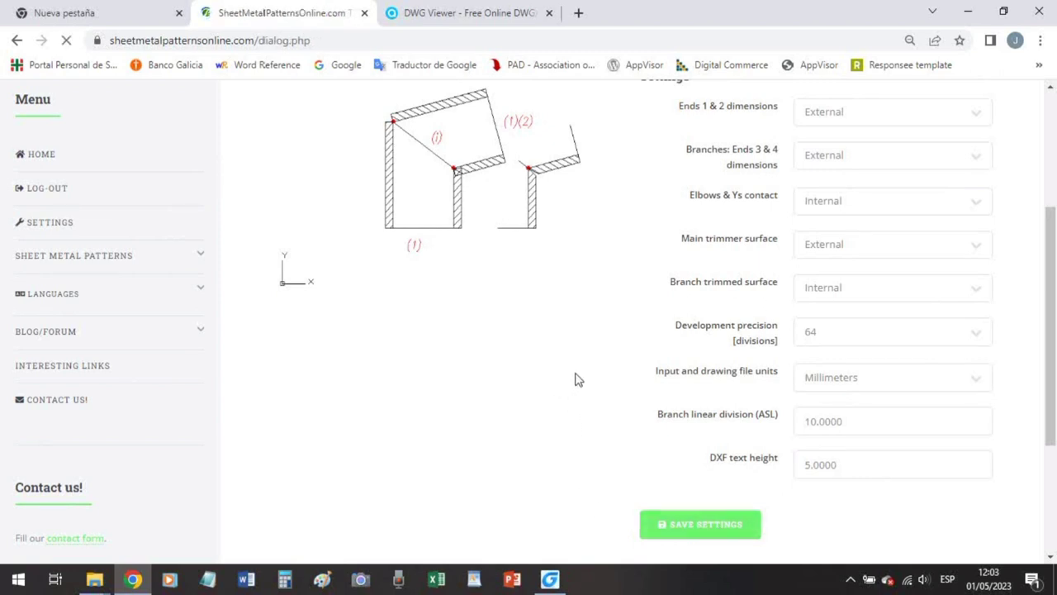
Open the Elbows category and choose the round elbow pattern to reach its input form
{"action": "scroll", "coordinate": [652, 306], "scroll_direction": "down", "scroll_amount": 3}
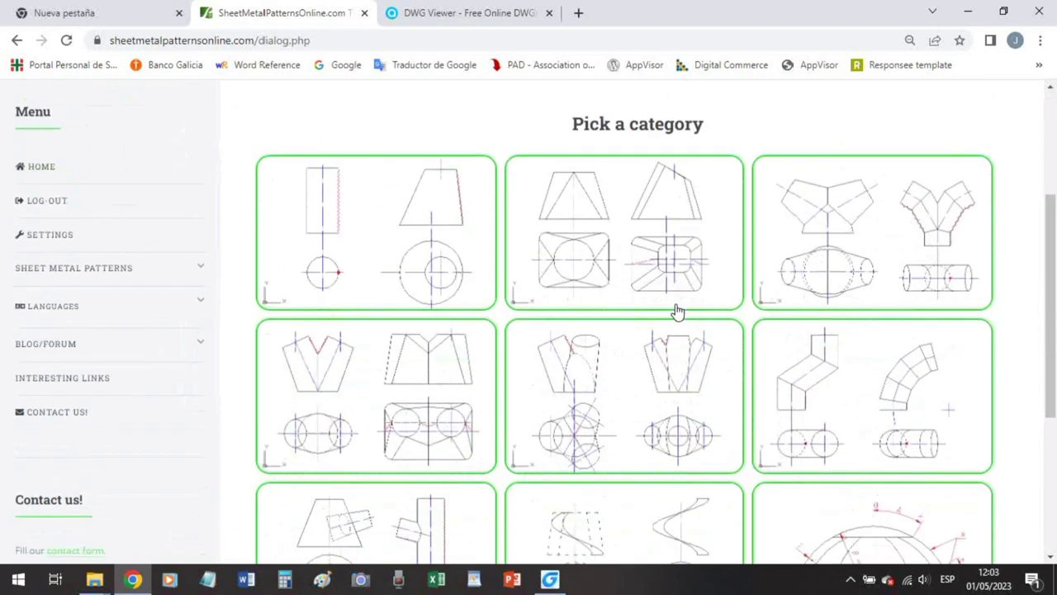
{"action": "left_click", "coordinate": [854, 362]}
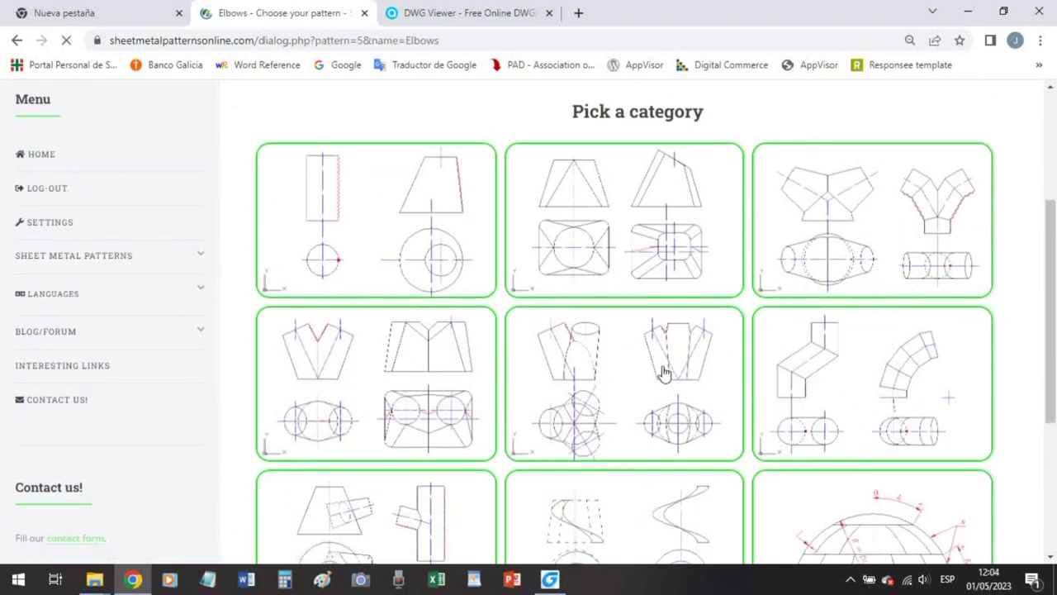
{"action": "scroll", "coordinate": [633, 496], "scroll_direction": "down", "scroll_amount": 3}
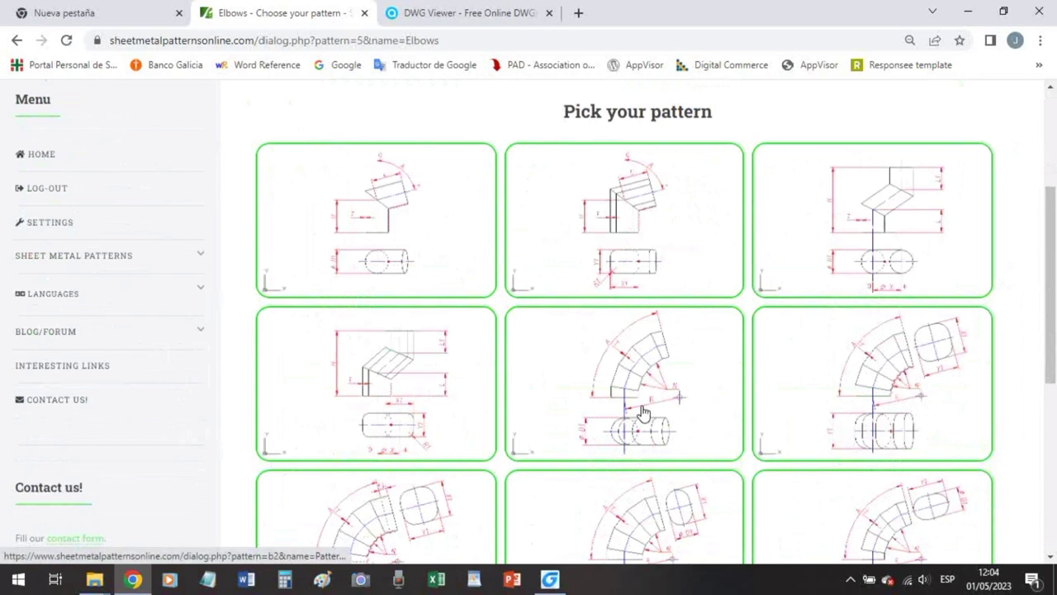
{"action": "left_click", "coordinate": [633, 378]}
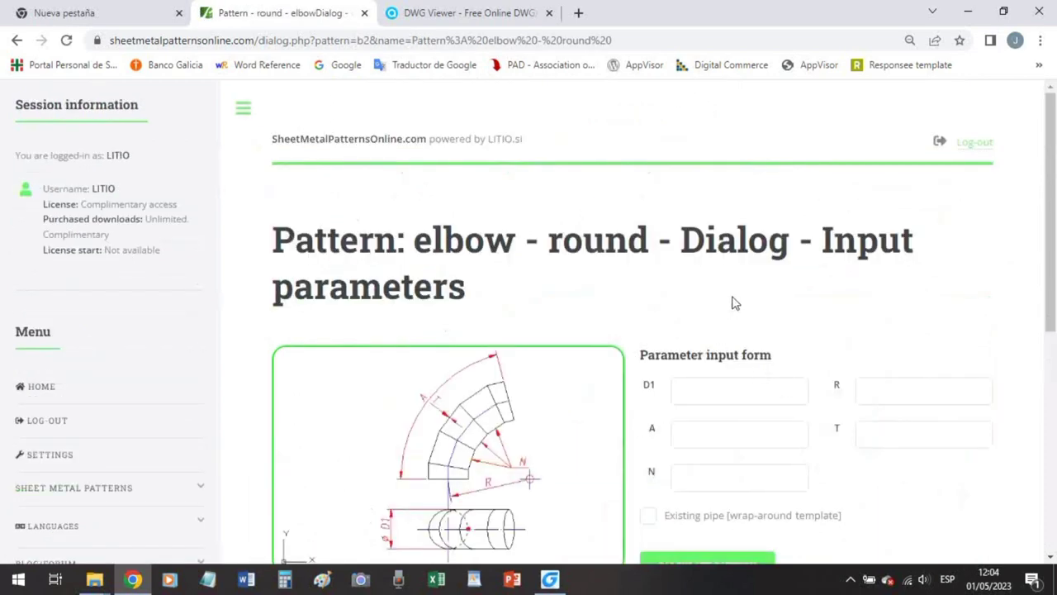
{"action": "scroll", "coordinate": [734, 303], "scroll_direction": "down", "scroll_amount": 1}
Enter D1 450, R 900, A 60 and T 4, correcting T from 3
{"action": "left_click", "coordinate": [708, 316]}
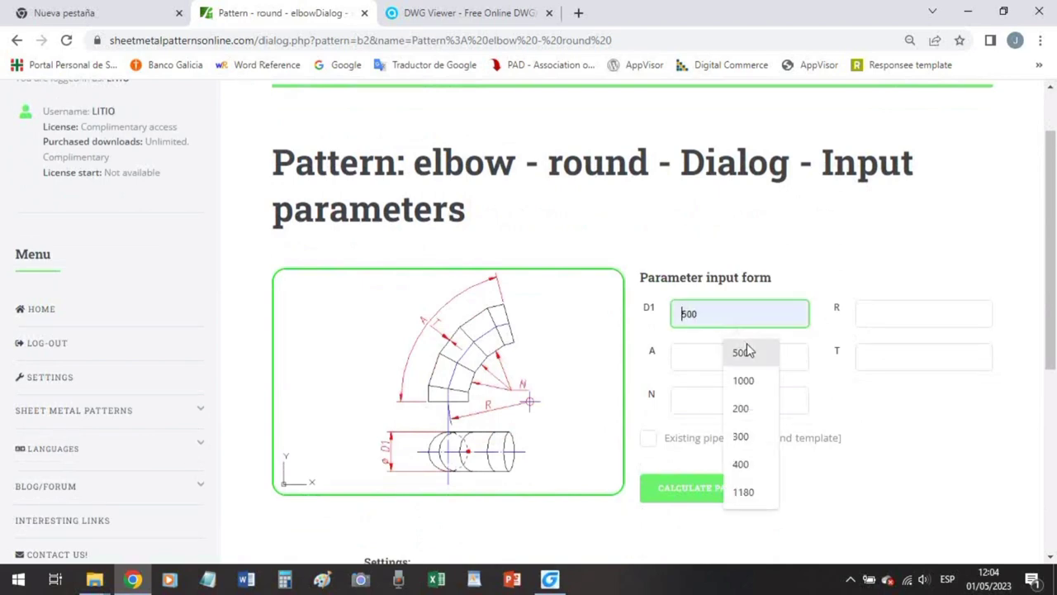
{"action": "type", "text": "450"}
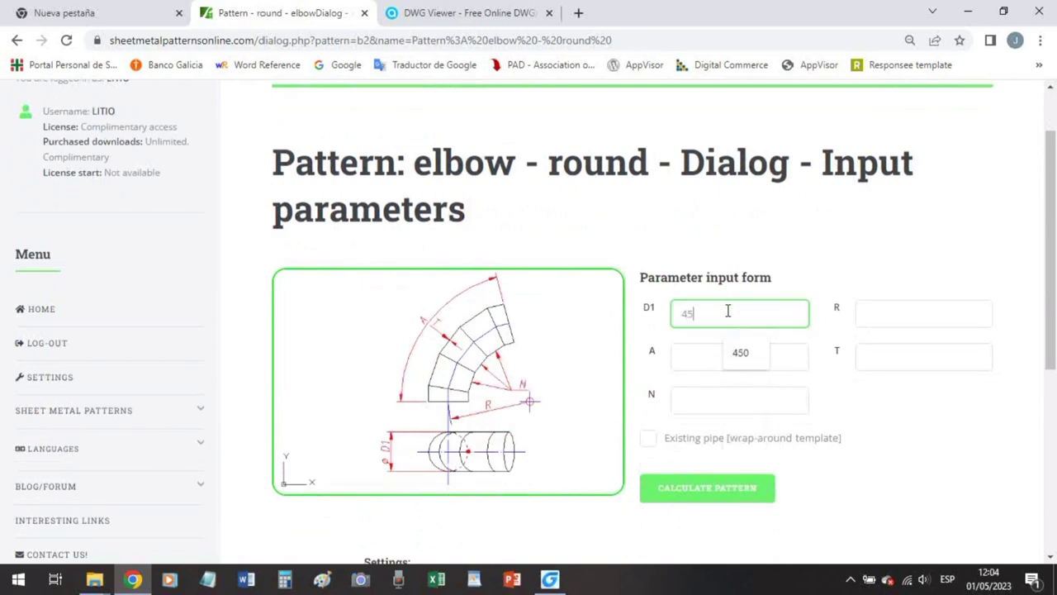
{"action": "left_click", "coordinate": [896, 311]}
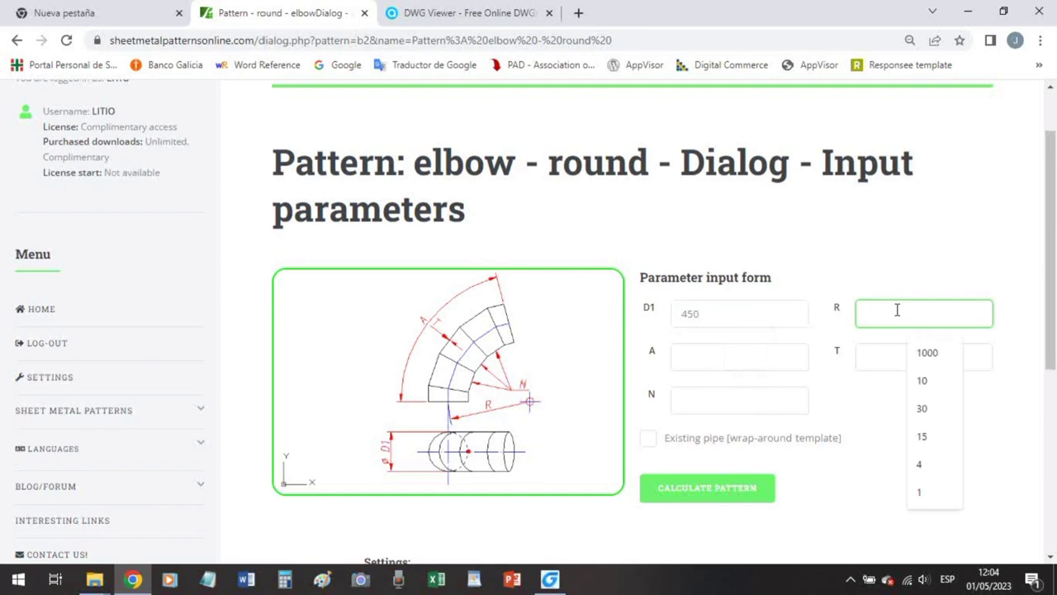
{"action": "type", "text": "900"}
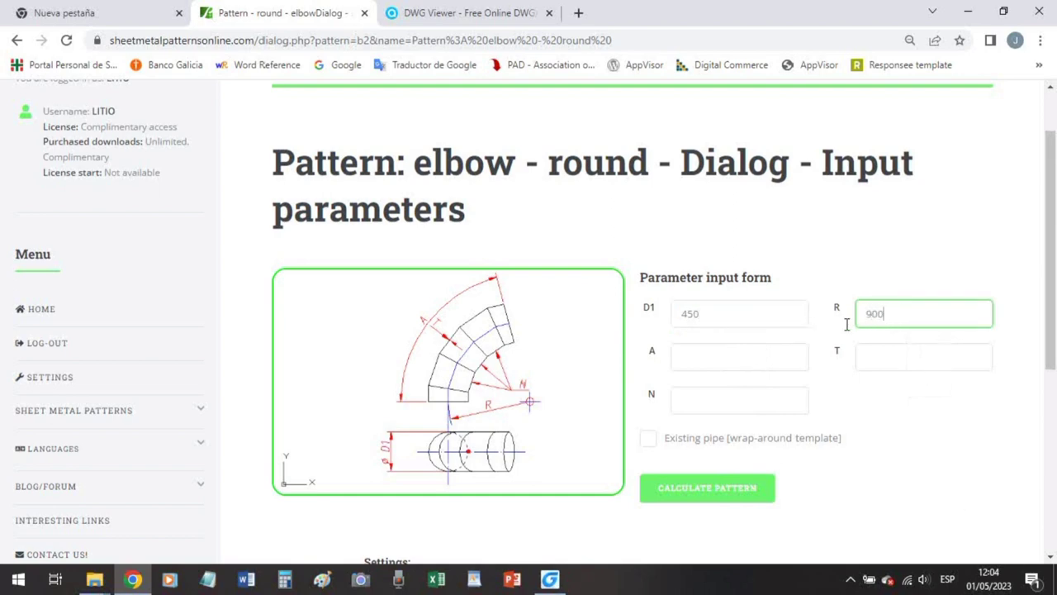
{"action": "left_click", "coordinate": [730, 353]}
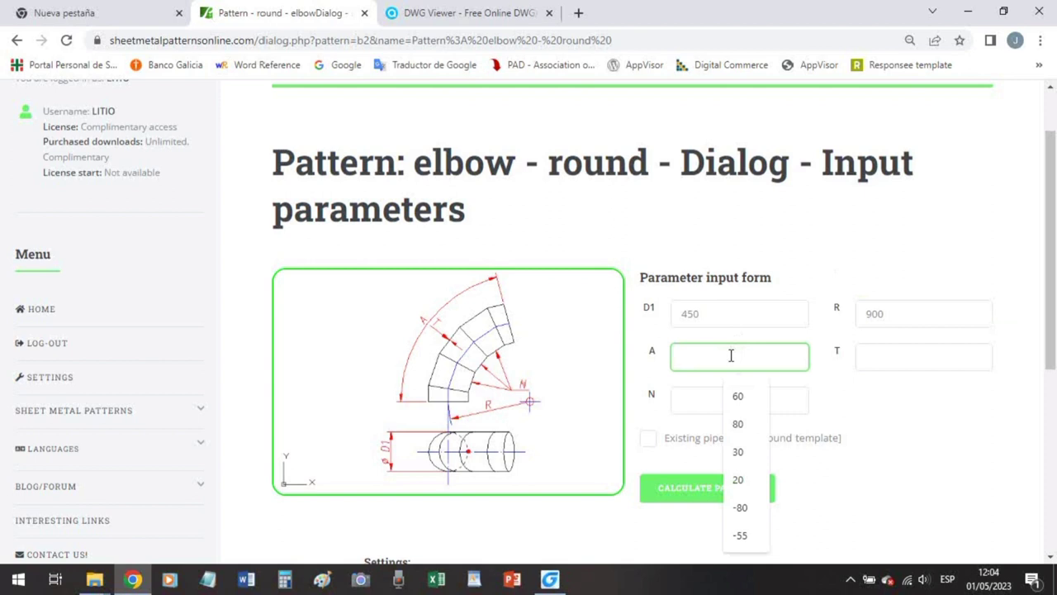
{"action": "type", "text": "60"}
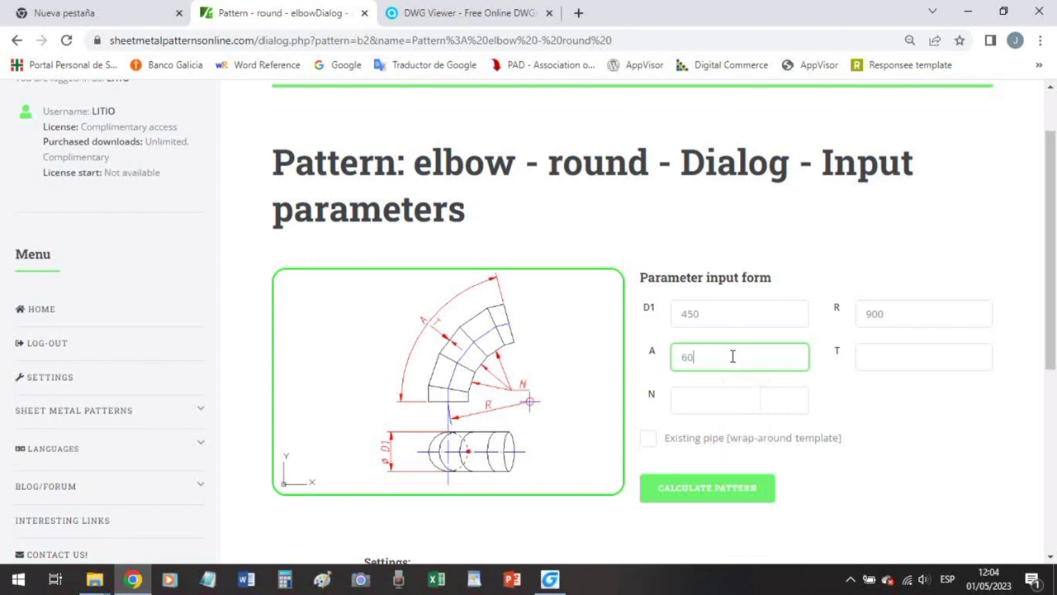
{"action": "left_click", "coordinate": [898, 356]}
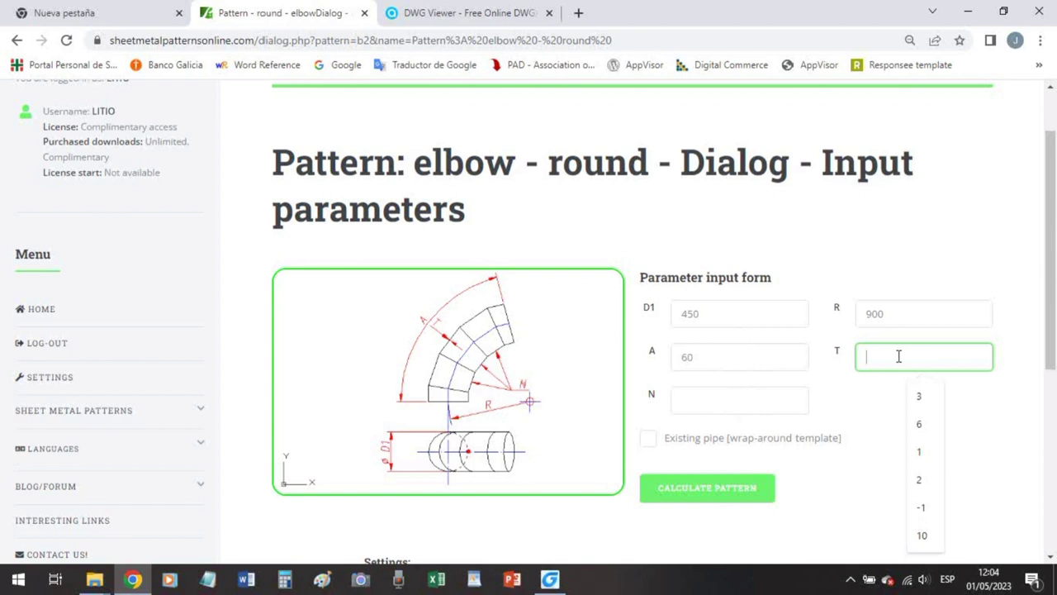
{"action": "type", "text": "3"}
{"action": "left_click", "coordinate": [889, 404]}
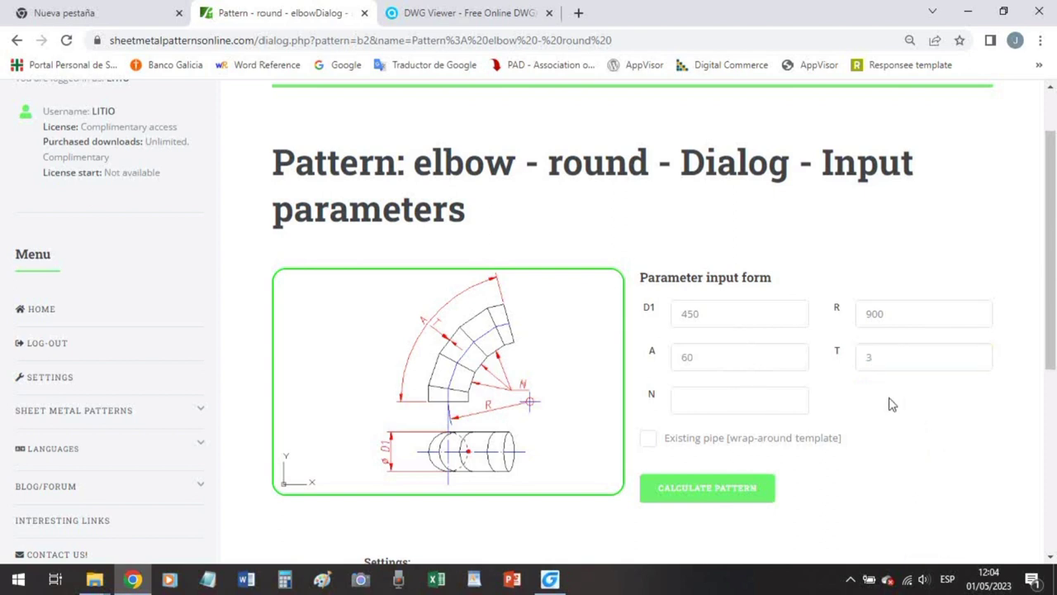
{"action": "double_click", "coordinate": [866, 356]}
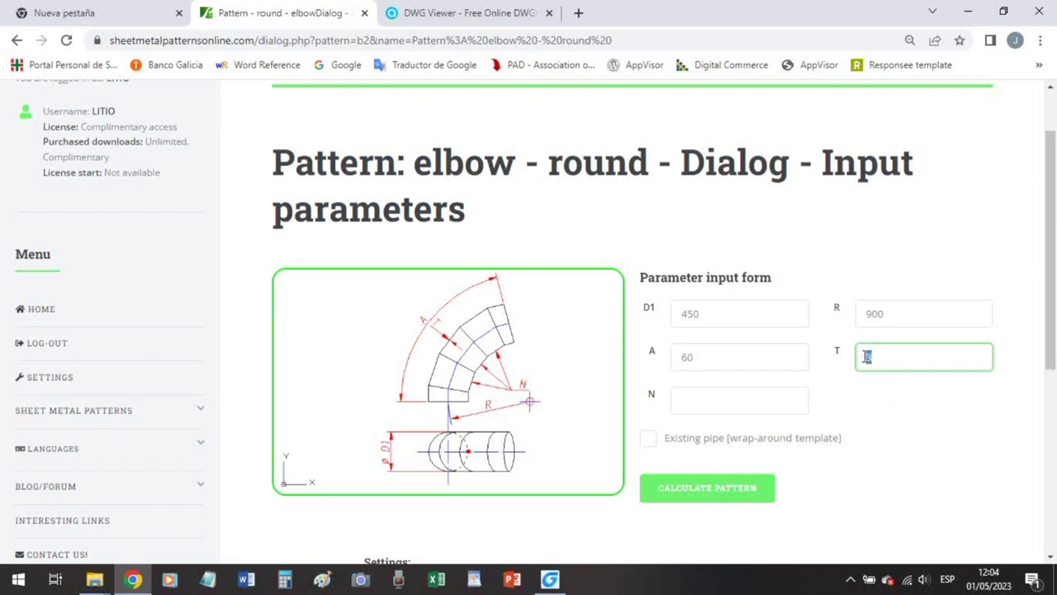
{"action": "left_click", "coordinate": [901, 397]}
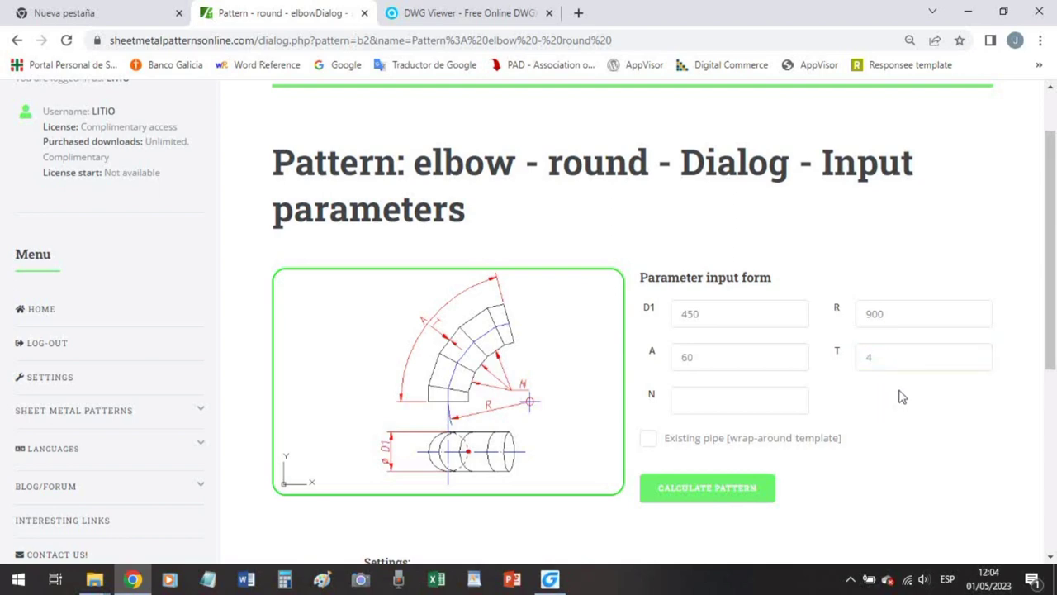
Set N to 3, enable the existing pipe wrap-around template, and calculate the pattern
{"action": "left_click", "coordinate": [711, 402]}
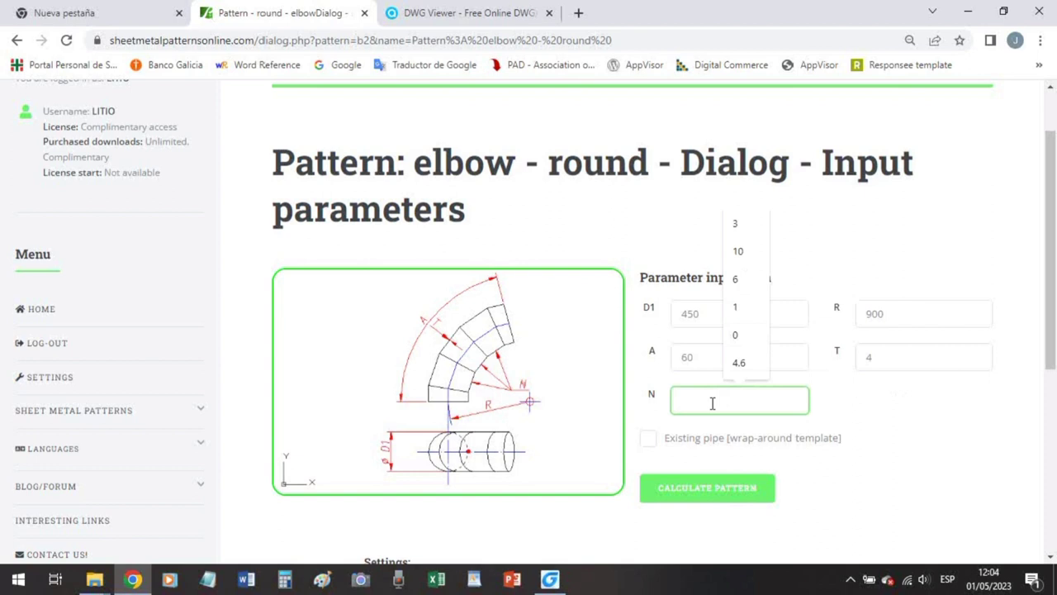
{"action": "left_click", "coordinate": [743, 224]}
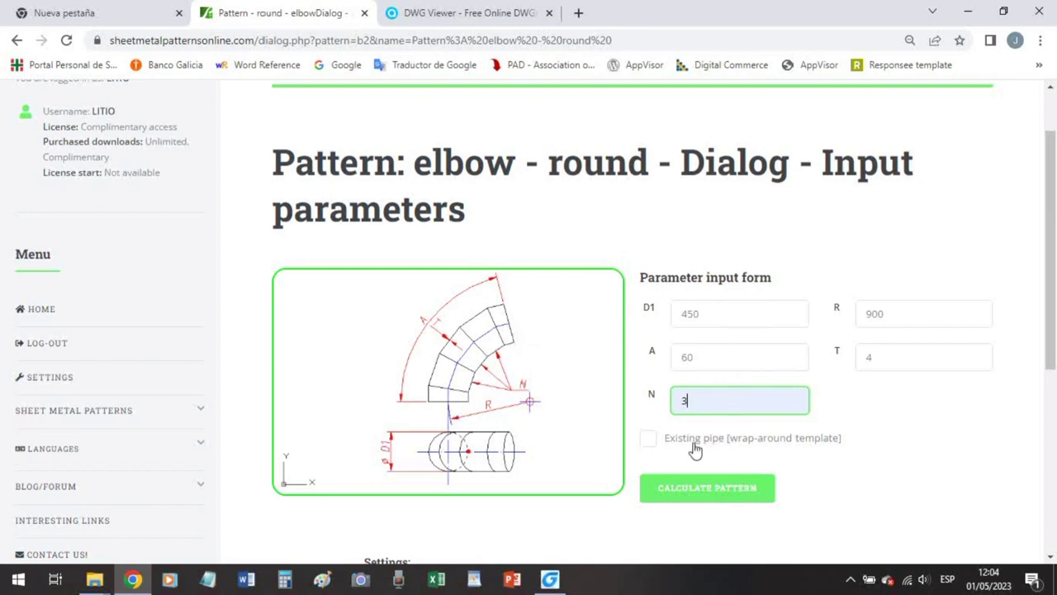
{"action": "left_click", "coordinate": [668, 439]}
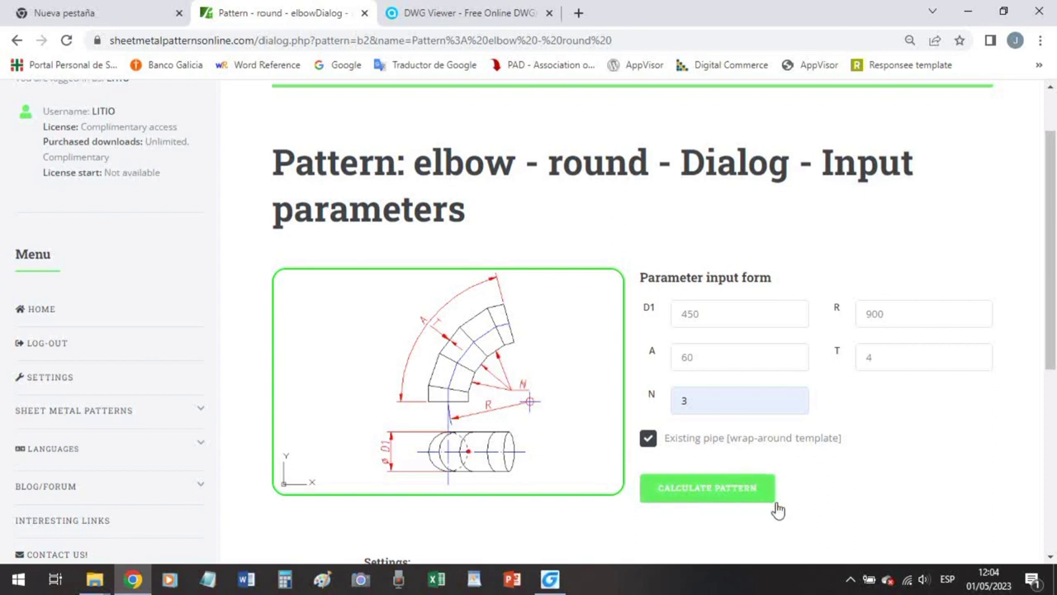
{"action": "scroll", "coordinate": [903, 488], "scroll_direction": "down", "scroll_amount": 2}
{"action": "left_click_drag", "start_coordinate": [401, 437], "coordinate": [548, 495]}
{"action": "left_click", "coordinate": [707, 373]}
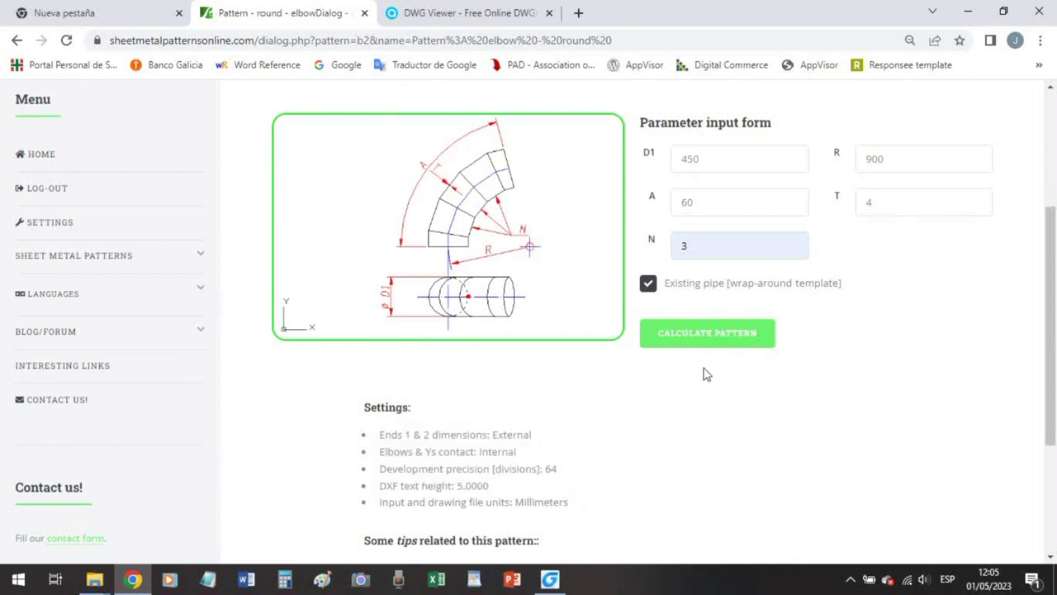
{"action": "left_click", "coordinate": [702, 342]}
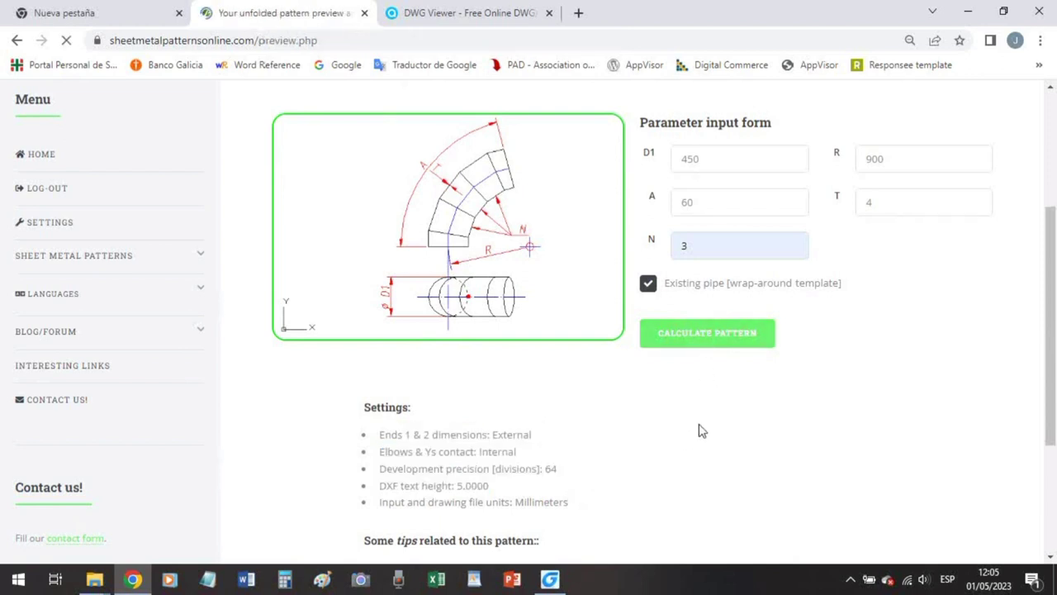
Scroll the pattern preview down to the CAD file downloads and highlight the parameter summary
{"action": "scroll", "coordinate": [669, 323], "scroll_direction": "down", "scroll_amount": 6}
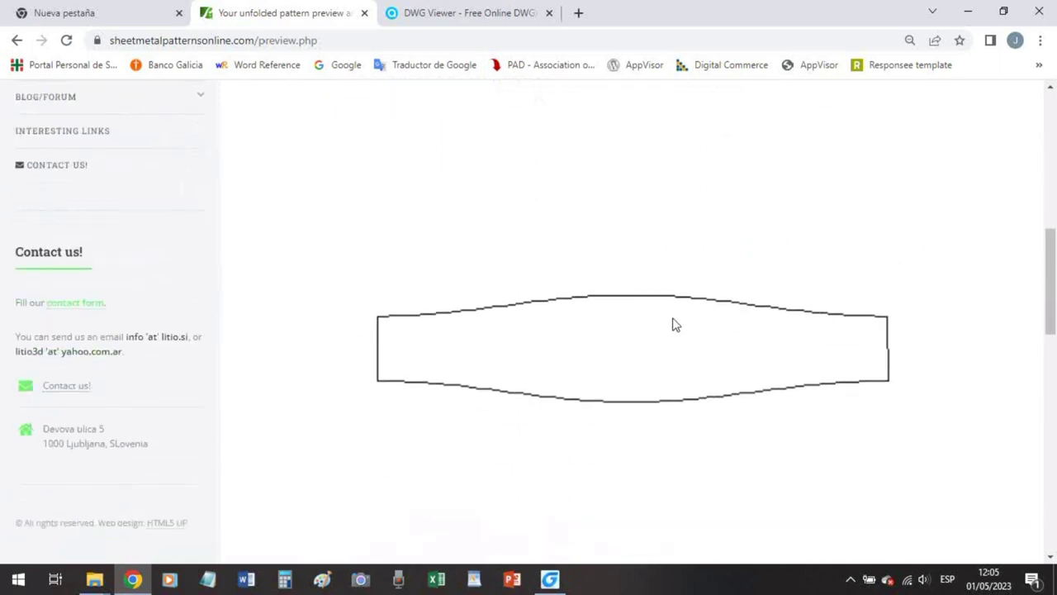
{"action": "scroll", "coordinate": [673, 324], "scroll_direction": "down", "scroll_amount": 5}
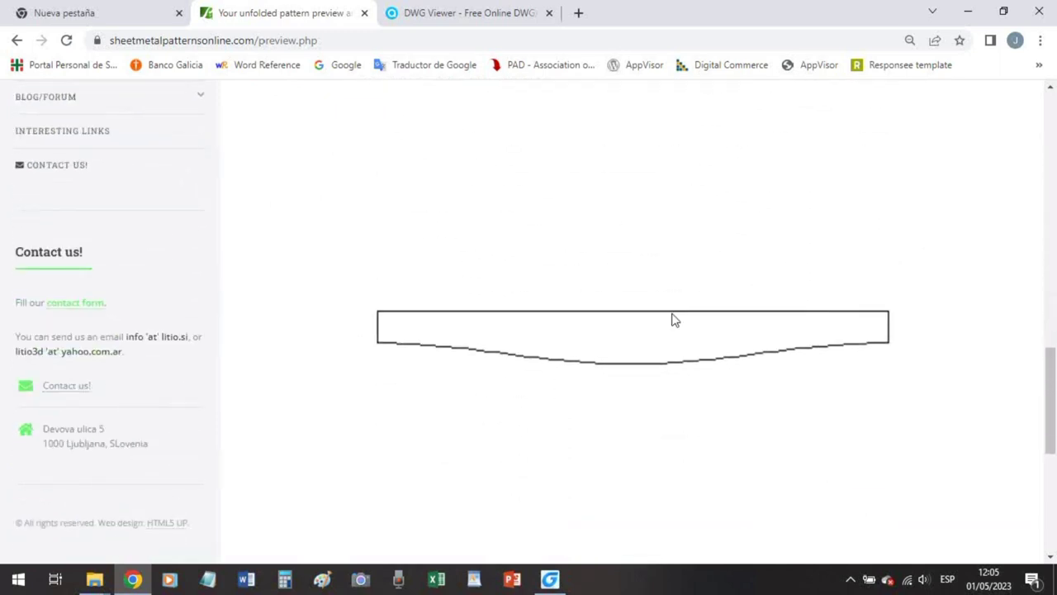
{"action": "scroll", "coordinate": [673, 320], "scroll_direction": "down", "scroll_amount": 5}
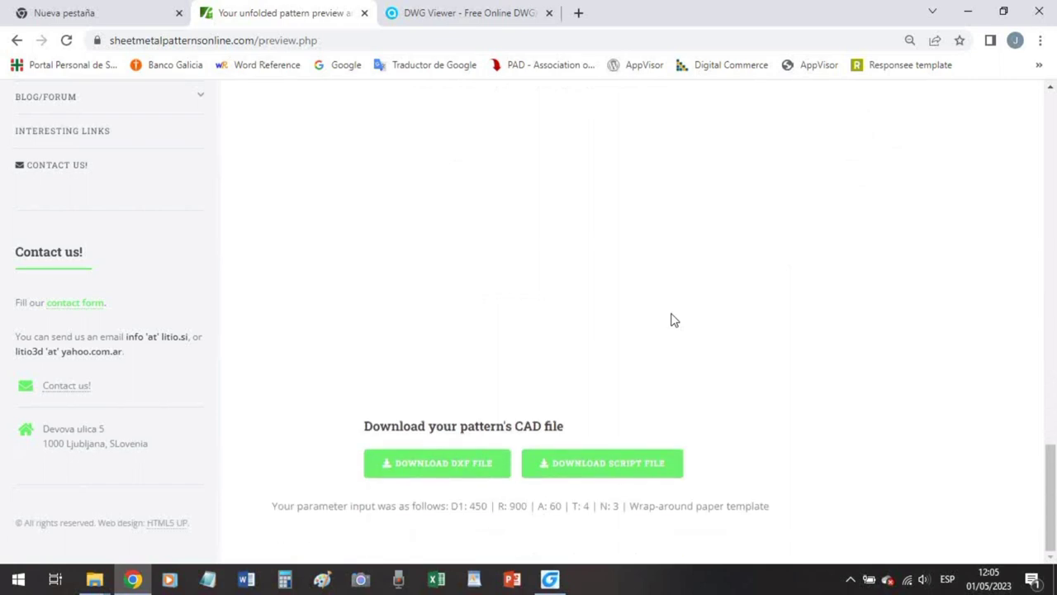
{"action": "left_click_drag", "start_coordinate": [393, 509], "coordinate": [734, 502]}
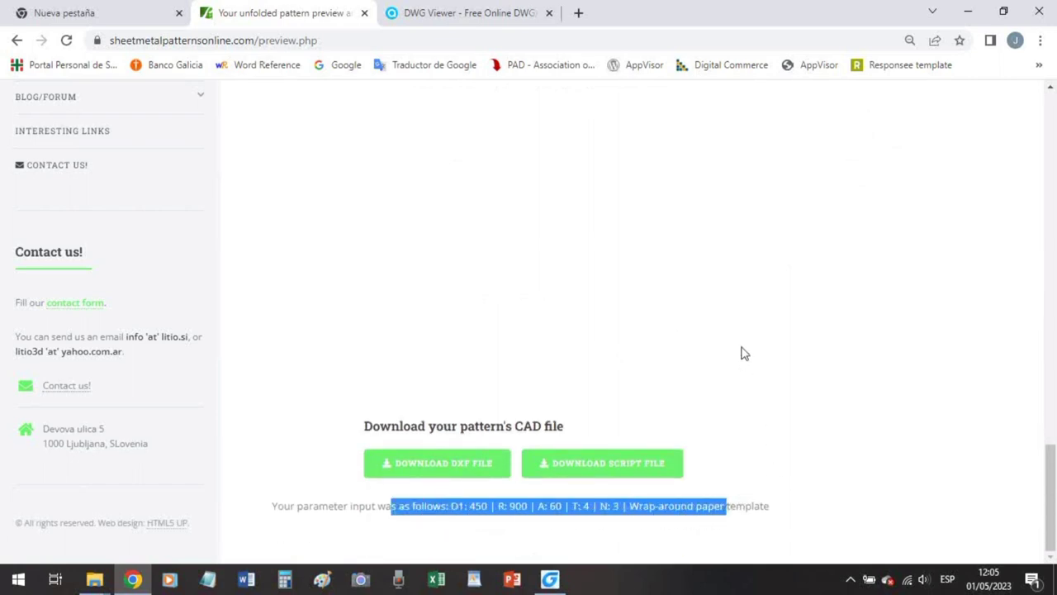
Download the DXF and open pattern_20230501-150511.dxf in GstarCAD
{"action": "left_click", "coordinate": [444, 465]}
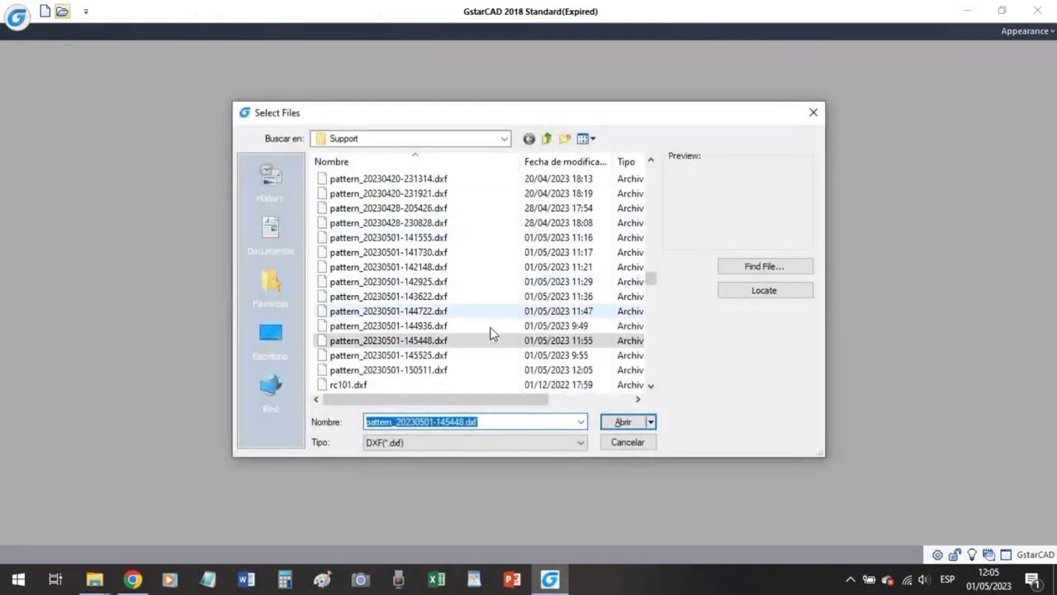
{"action": "left_click", "coordinate": [427, 370]}
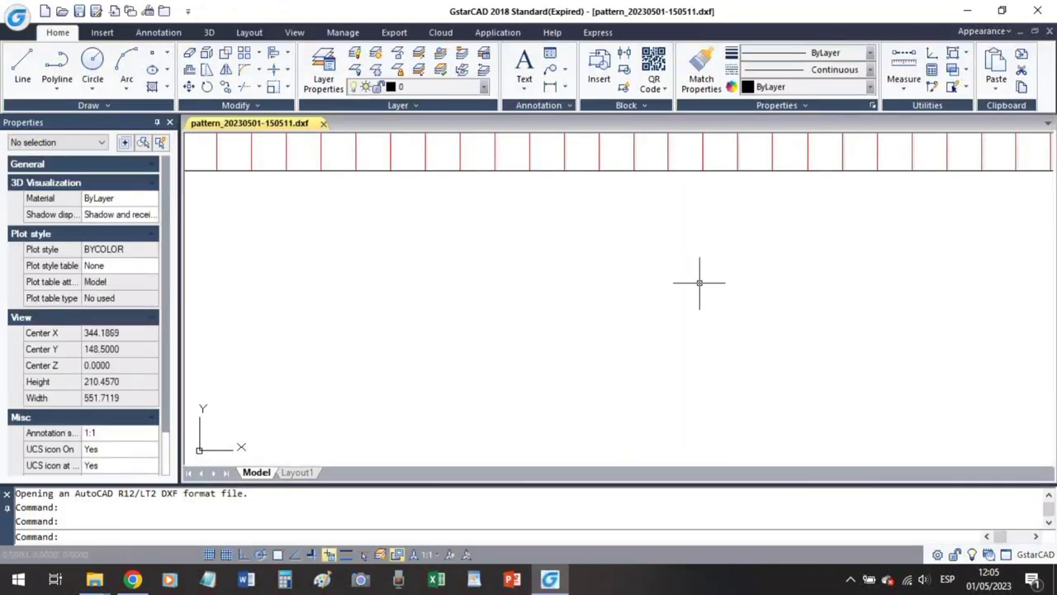
Zoom to show the entire drawing, then zoom out to 0.8x
{"action": "type", "text": "z"}
{"action": "key", "text": "Return"}
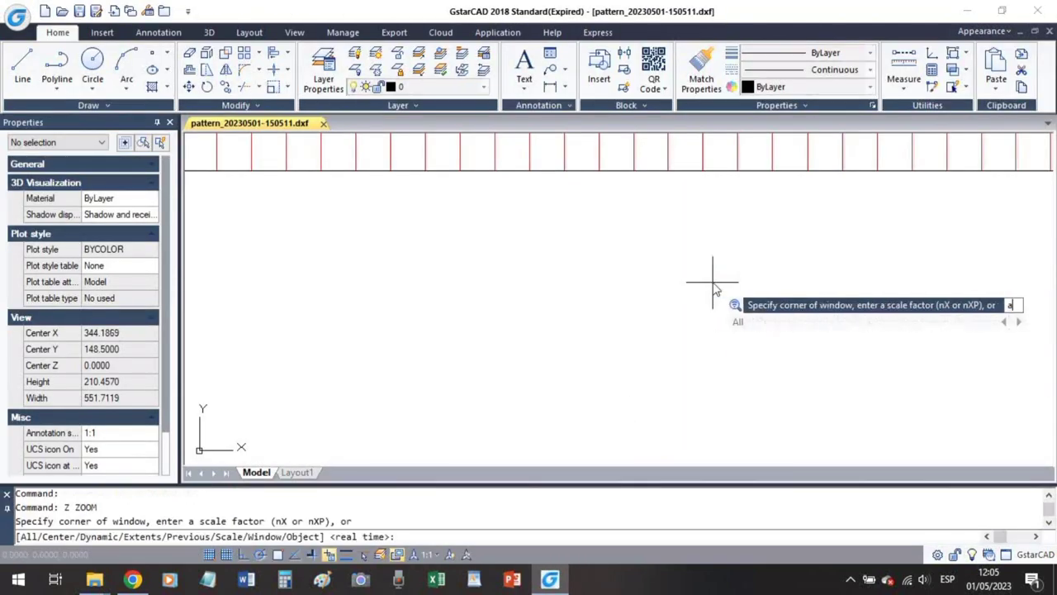
{"action": "type", "text": "a"}
{"action": "key", "text": "Return"}
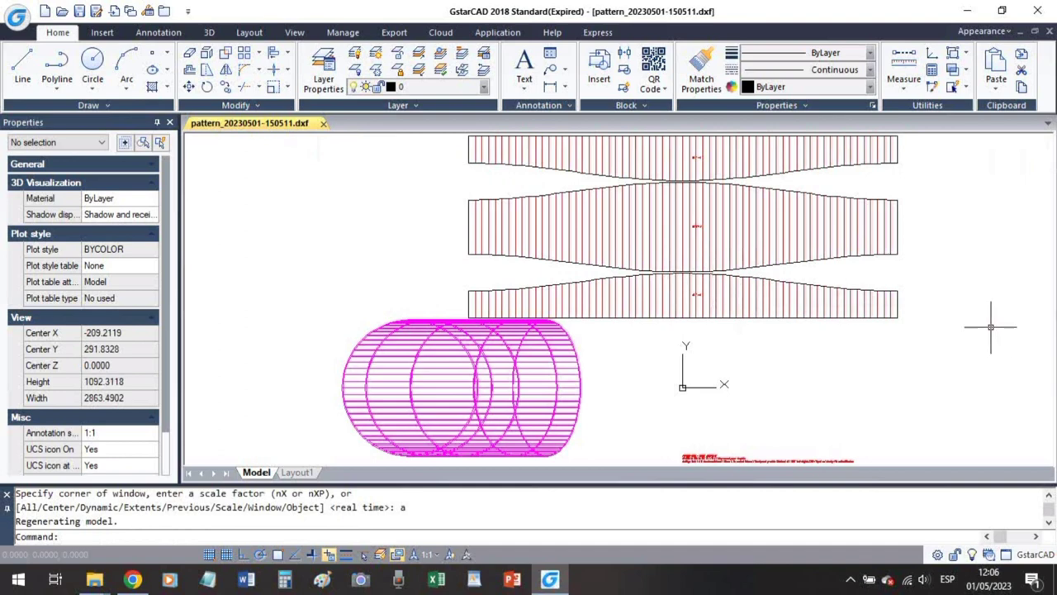
{"action": "type", "text": "z"}
{"action": "key", "text": "Return"}
{"action": "type", "text": "0.8x"}
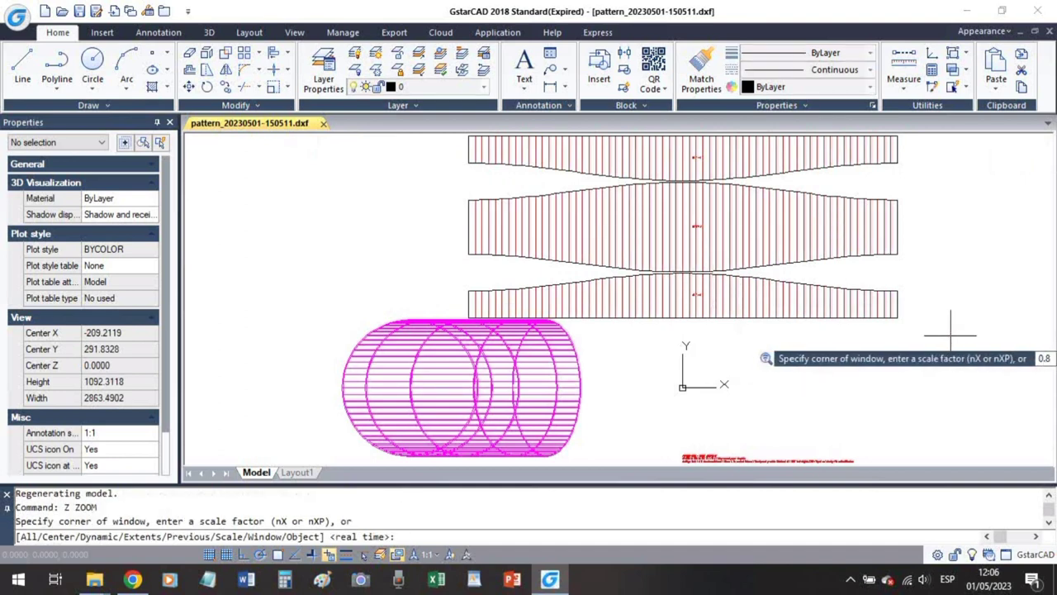
{"action": "key", "text": "Return"}
{"action": "key", "text": "Return"}
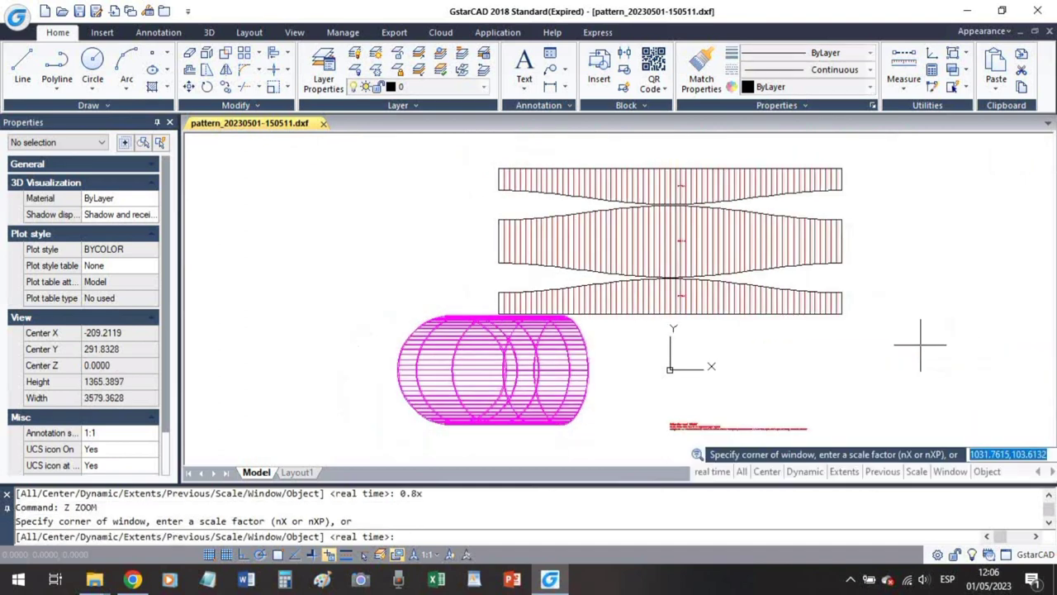
Window-zoom onto the red title text and select each of its lines to read them
{"action": "left_click", "coordinate": [812, 437]}
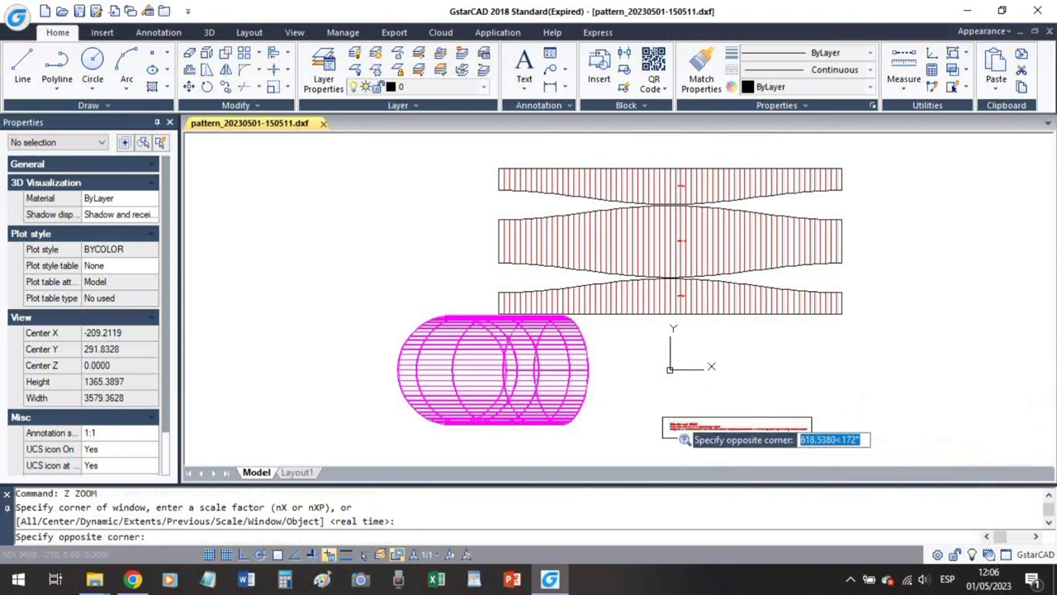
{"action": "left_click", "coordinate": [679, 421]}
{"action": "left_click", "coordinate": [303, 280]}
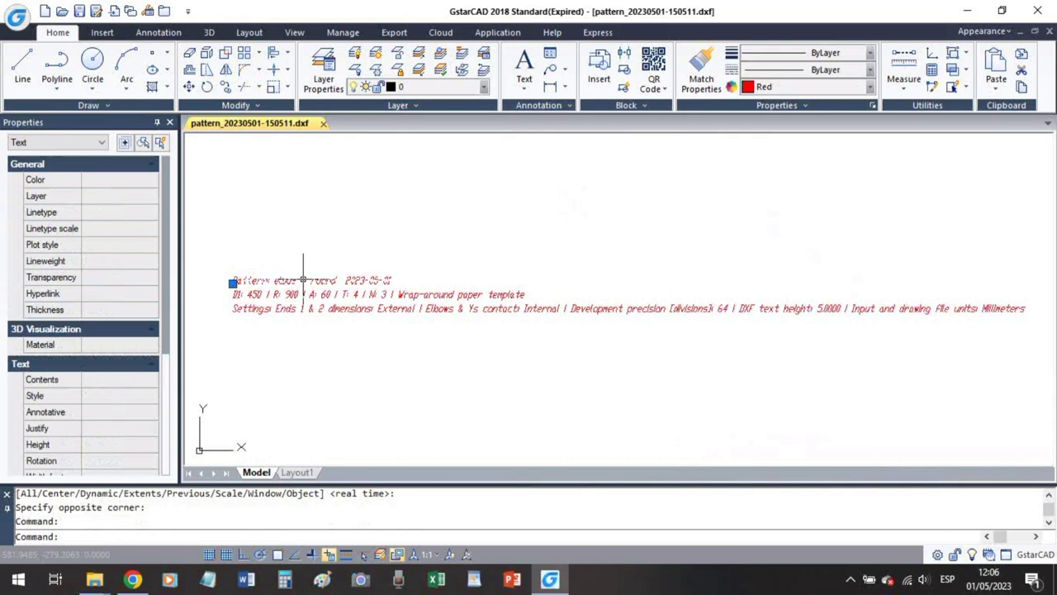
{"action": "key", "text": "Escape"}
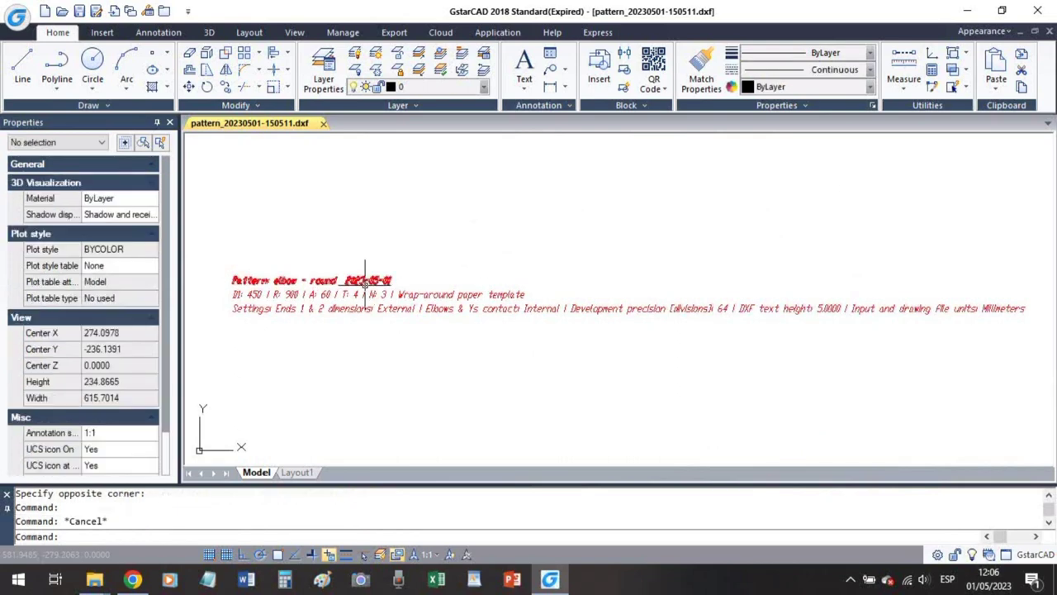
{"action": "key", "text": "Escape"}
{"action": "left_click", "coordinate": [504, 240]}
{"action": "key", "text": "Escape"}
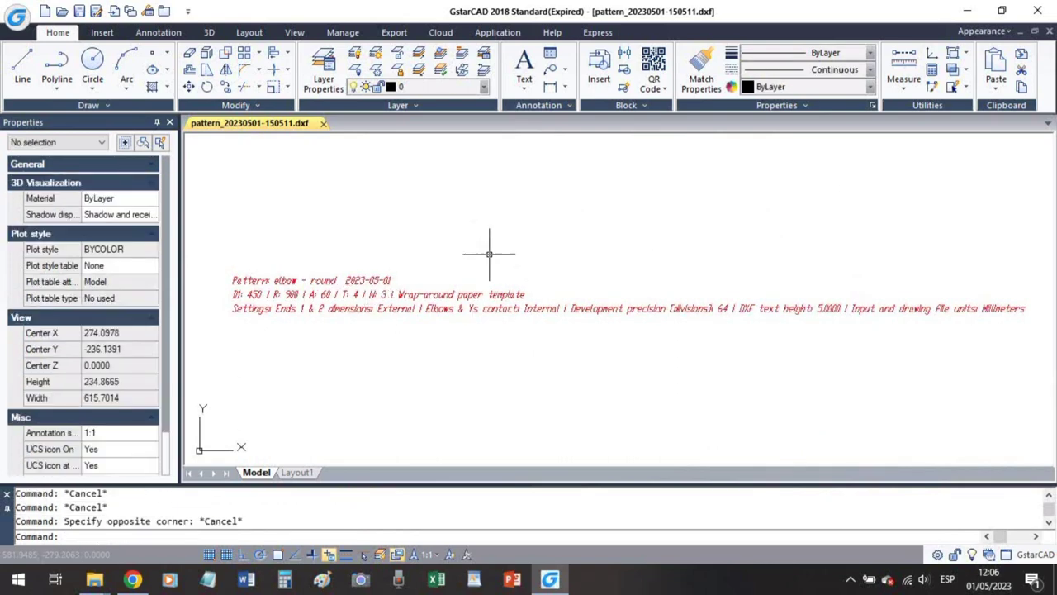
{"action": "left_click", "coordinate": [445, 295]}
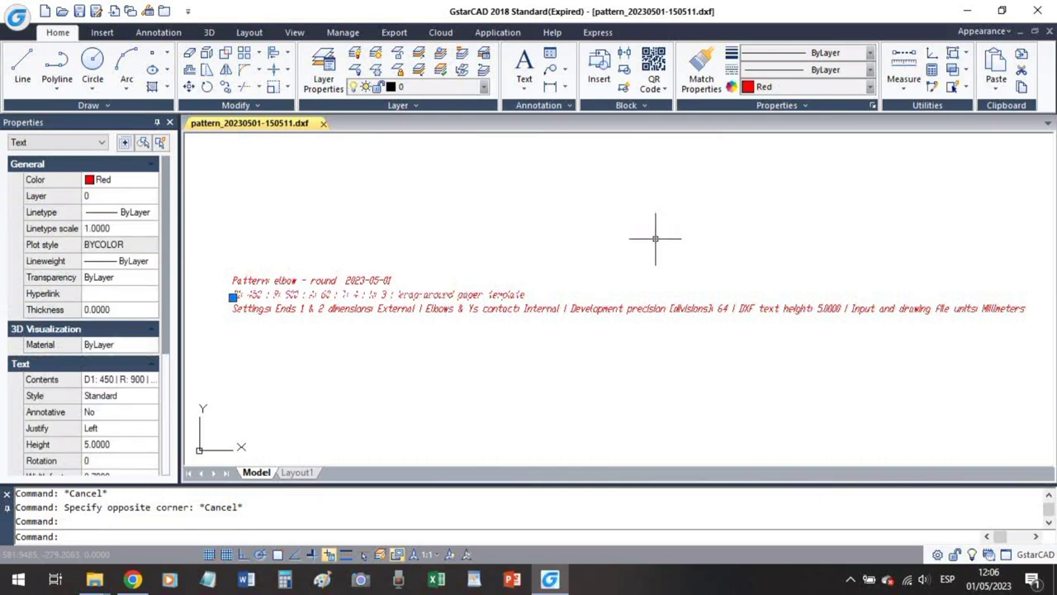
{"action": "key", "text": "Escape"}
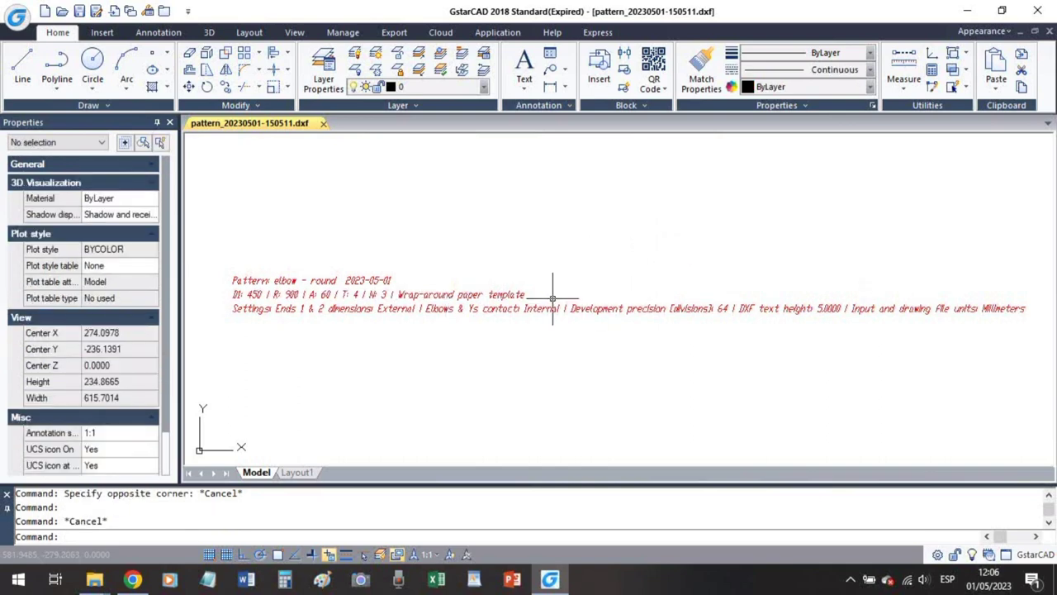
{"action": "left_click", "coordinate": [554, 307]}
{"action": "key", "text": "Escape"}
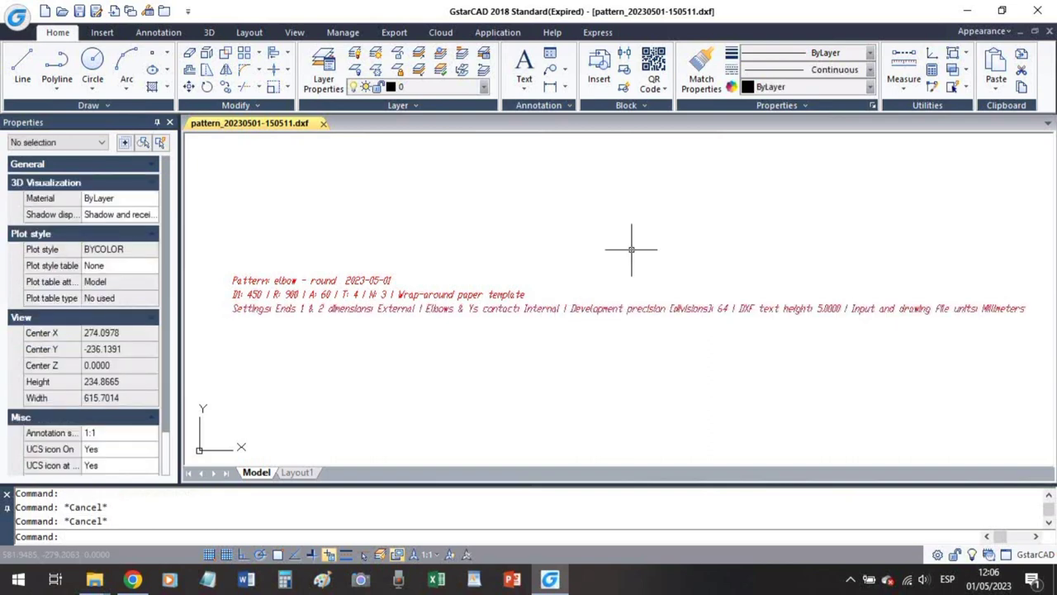
Zoom back to the previous full view of the drawing
{"action": "type", "text": "z"}
{"action": "key", "text": "Return"}
{"action": "type", "text": "p"}
{"action": "key", "text": "Return"}
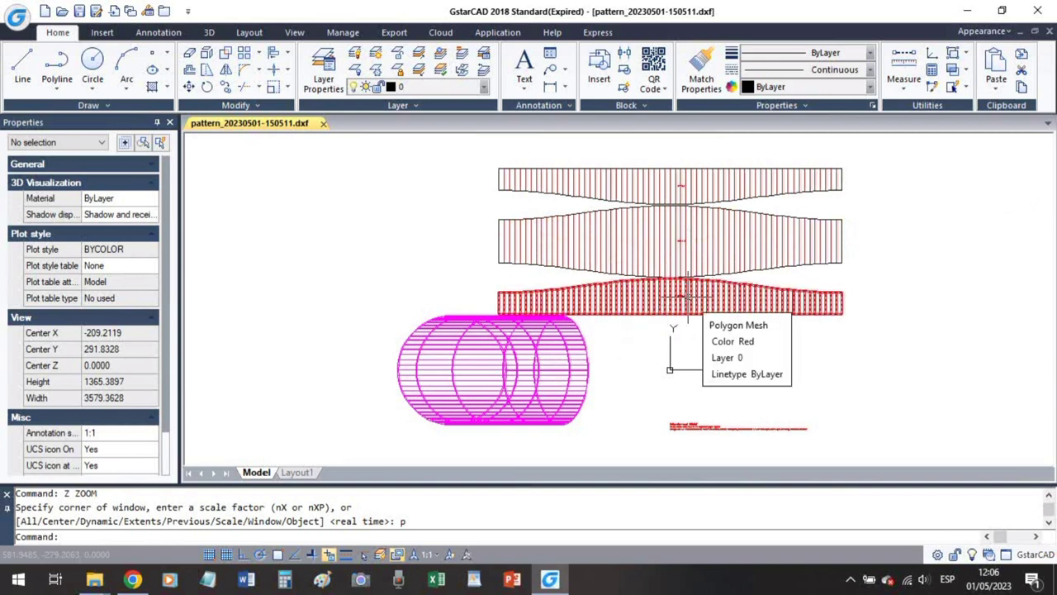
{"action": "key", "text": "Escape"}
{"action": "type", "text": "z"}
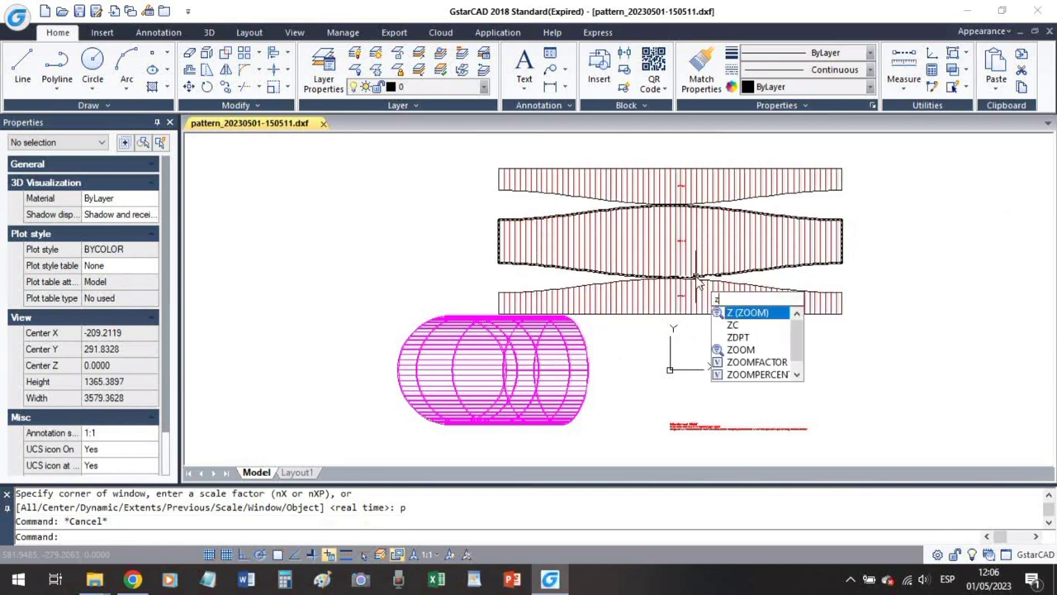
{"action": "key", "text": "Return"}
{"action": "left_click", "coordinate": [655, 229]}
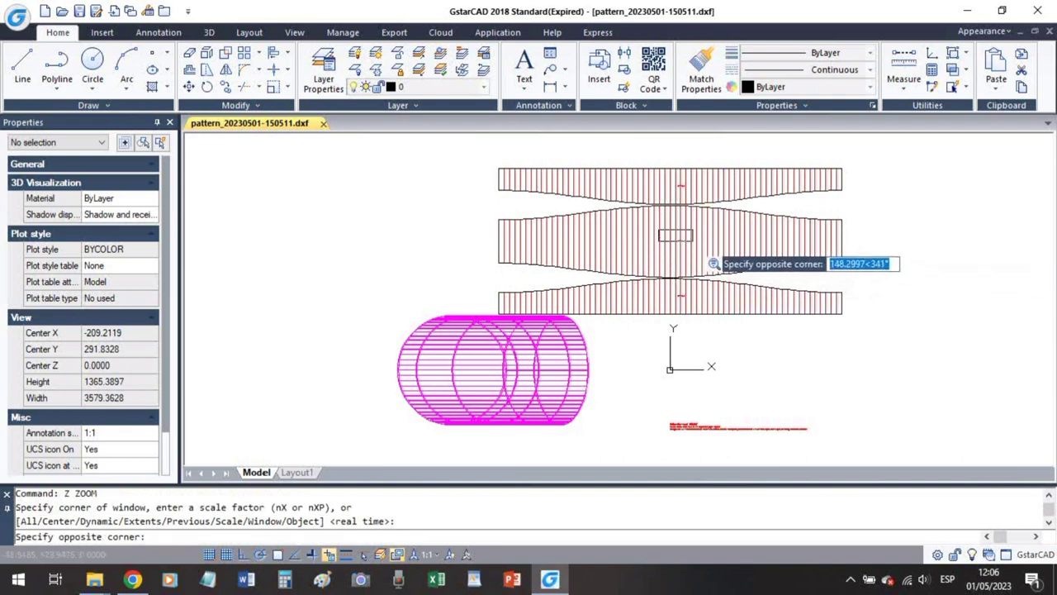
{"action": "left_click", "coordinate": [707, 249]}
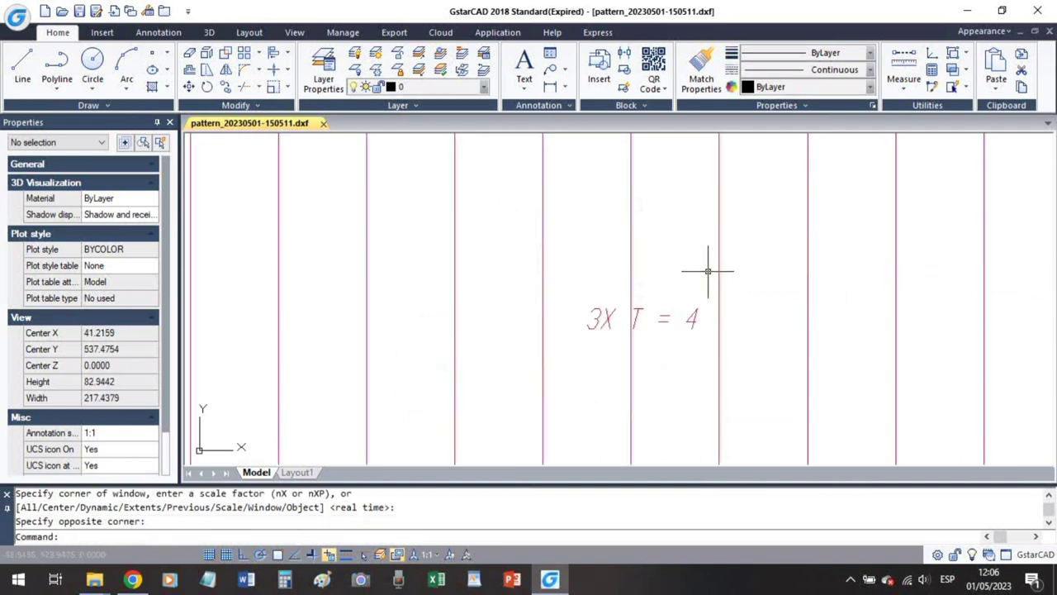
{"action": "type", "text": "z"}
{"action": "key", "text": "Return"}
{"action": "type", "text": "p"}
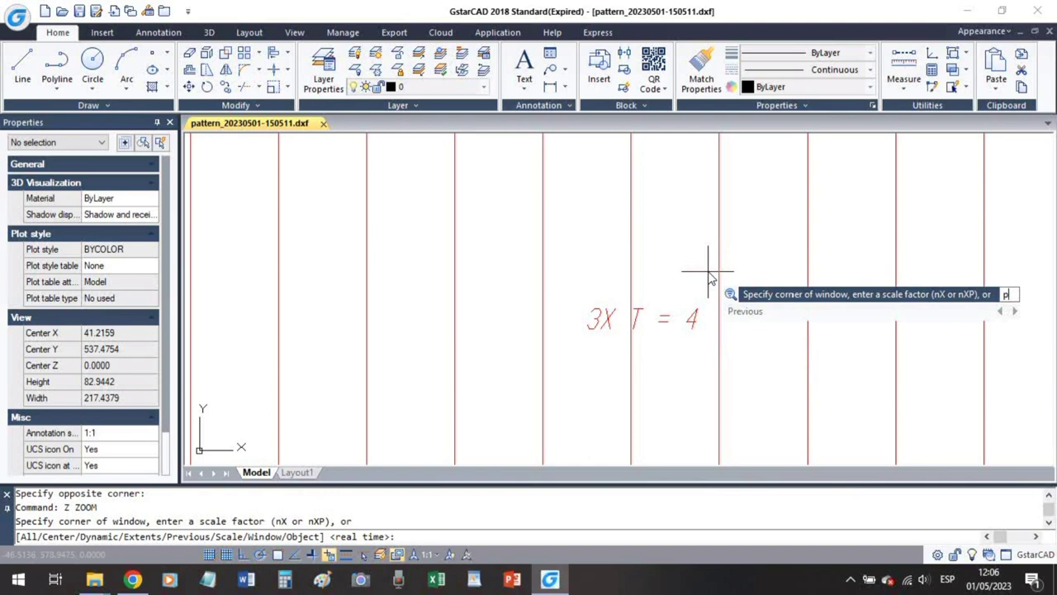
{"action": "key", "text": "Return"}
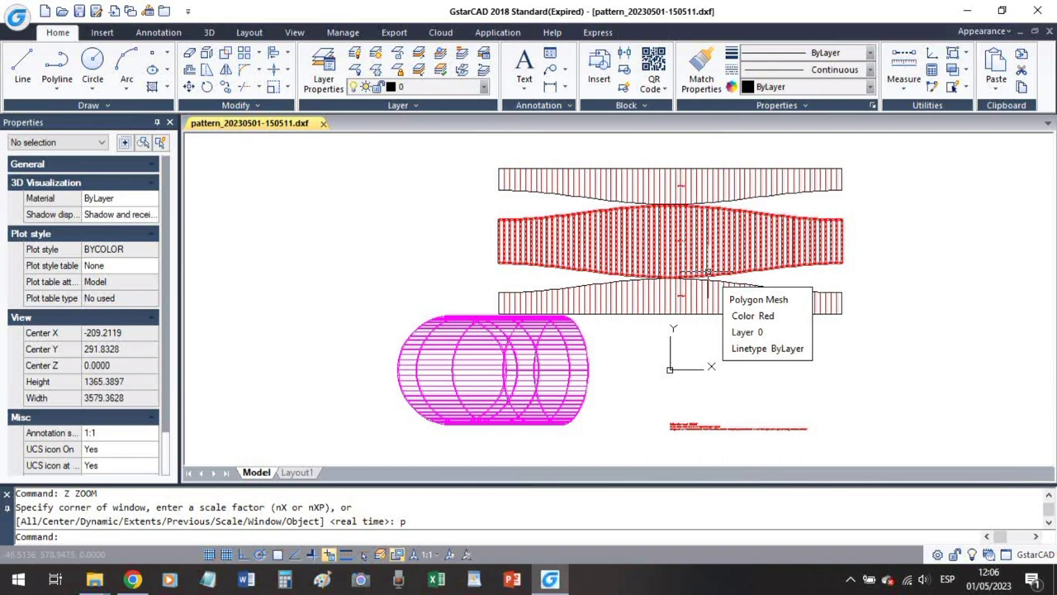
View the drawing from the 1,1,1 isometric viewpoint using VPOINT
{"action": "type", "text": "viewports"}
{"action": "key", "text": "Return"}
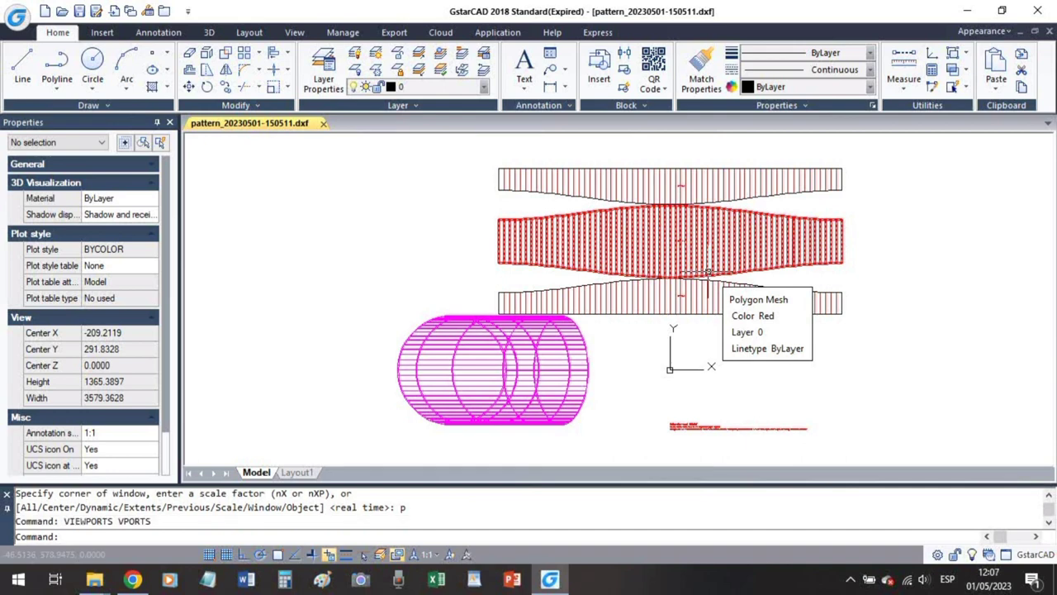
{"action": "type", "text": "vpoin"}
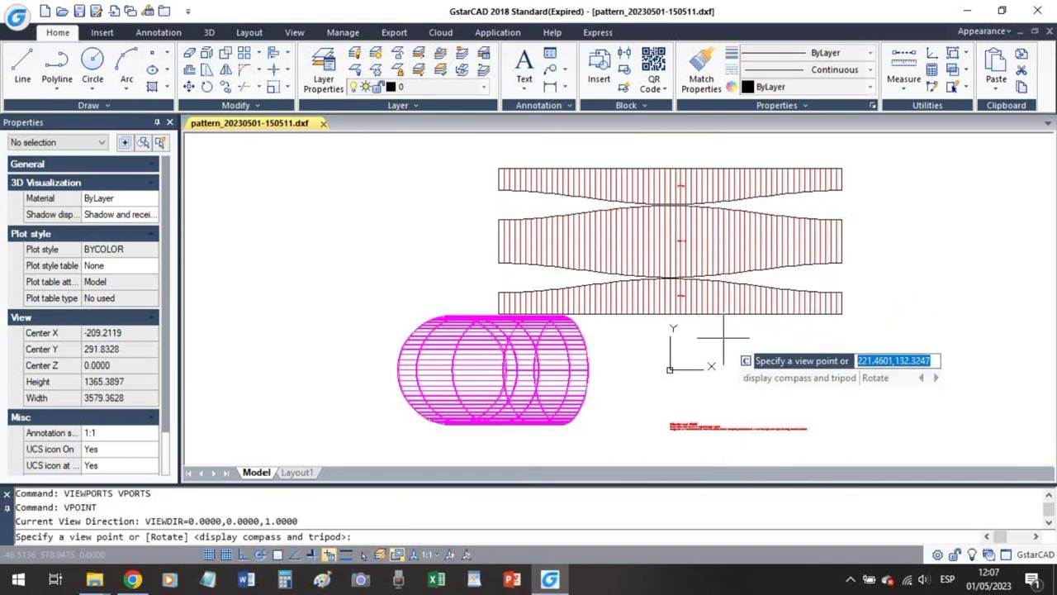
{"action": "type", "text": "1,1,1"}
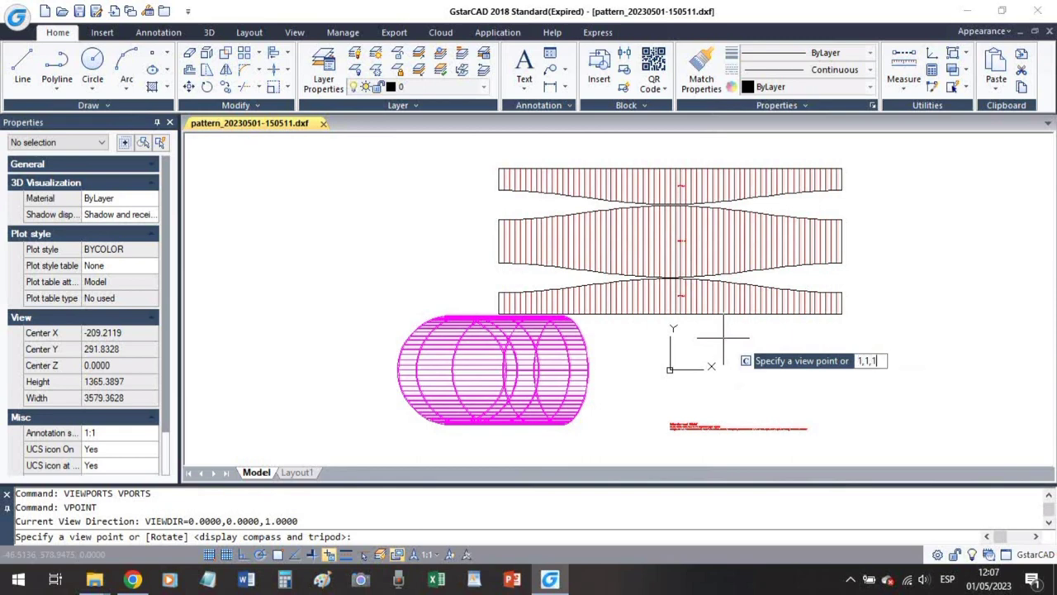
{"action": "key", "text": "Return"}
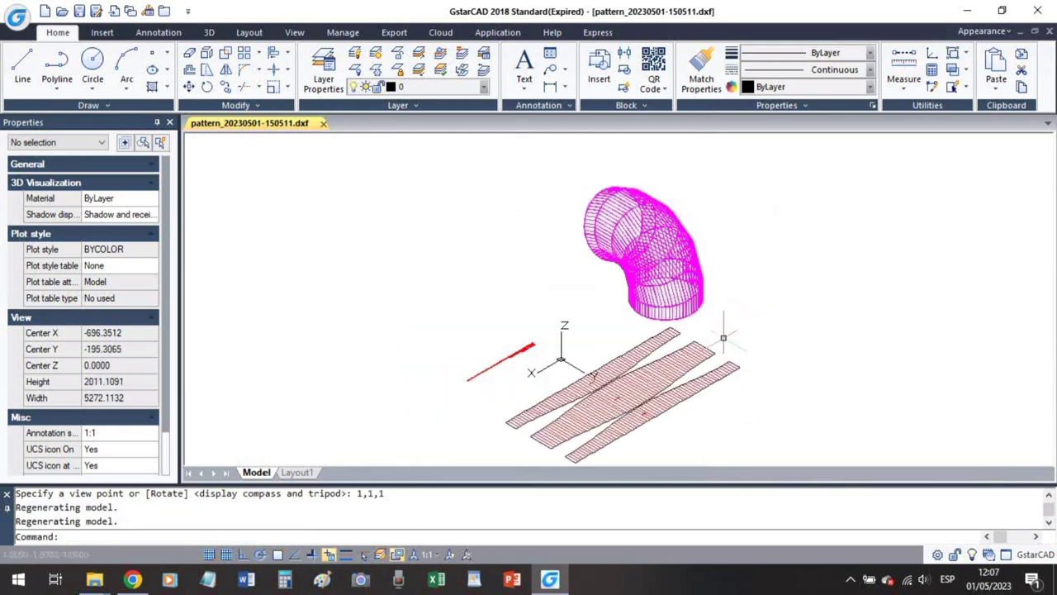
Window-zoom onto the 3D elbow mesh and remove its hidden lines with HIDE
{"action": "type", "text": "z"}
{"action": "key", "text": "Return"}
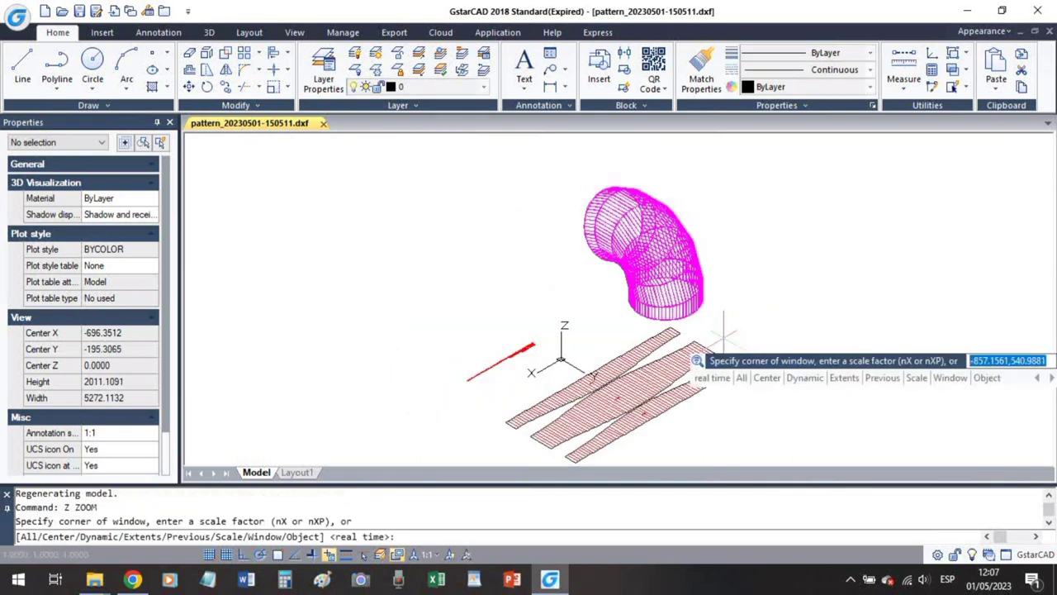
{"action": "left_click", "coordinate": [550, 179]}
{"action": "left_click", "coordinate": [715, 330]}
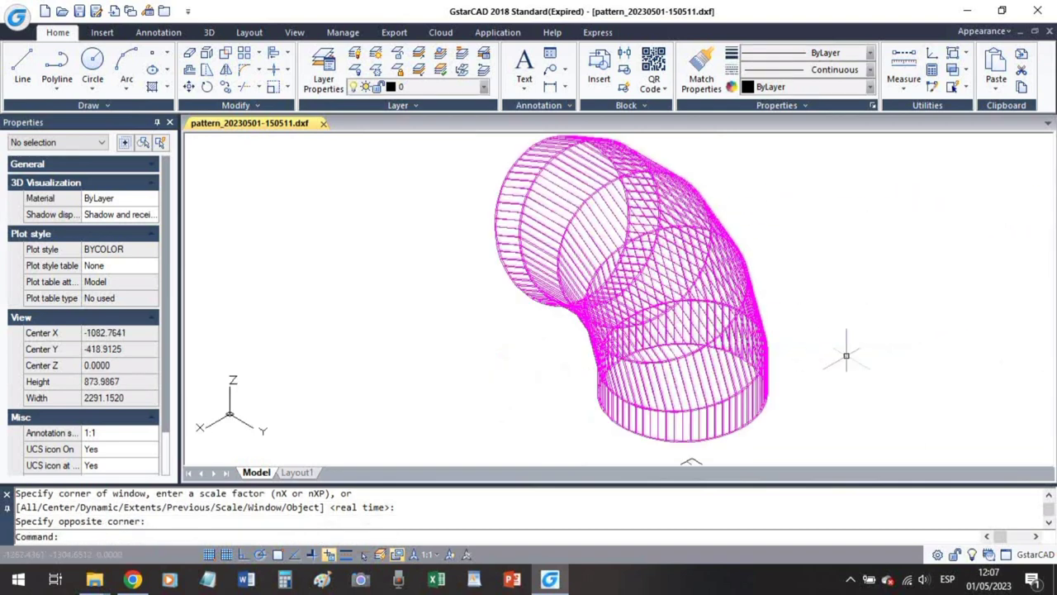
{"action": "type", "text": "hide"}
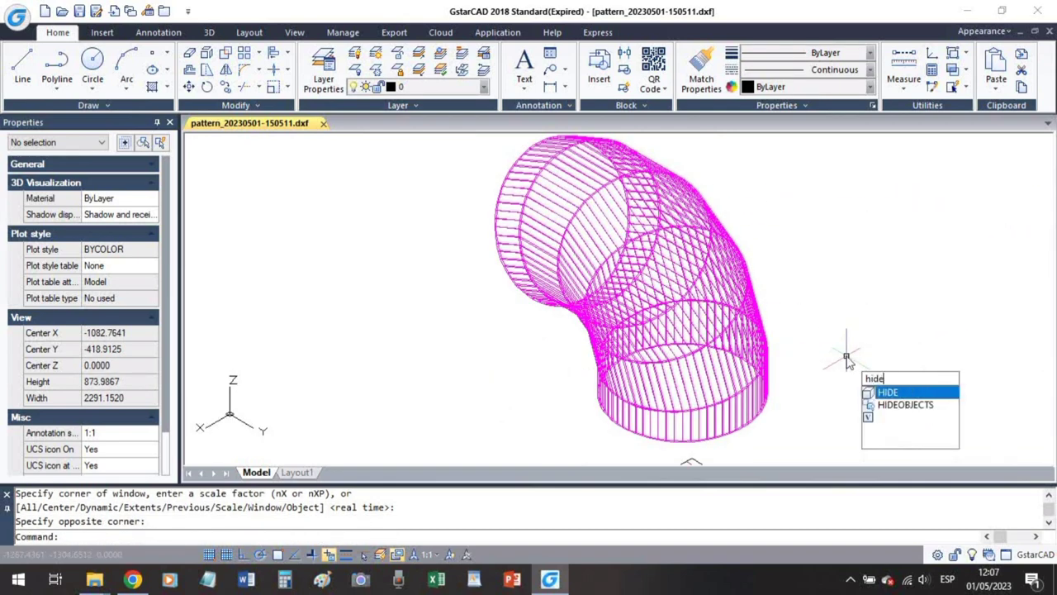
{"action": "key", "text": "Return"}
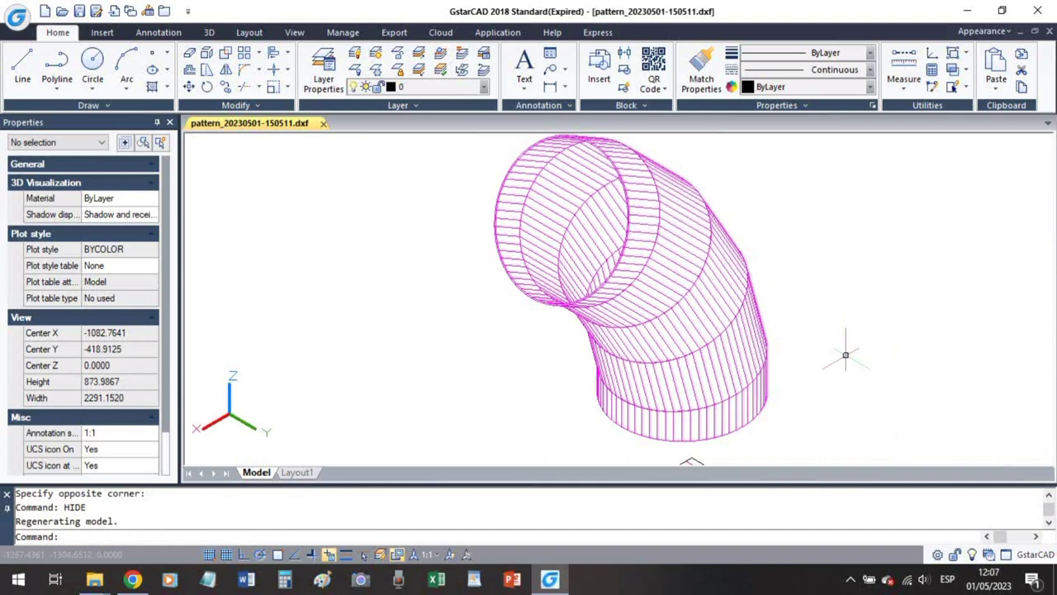